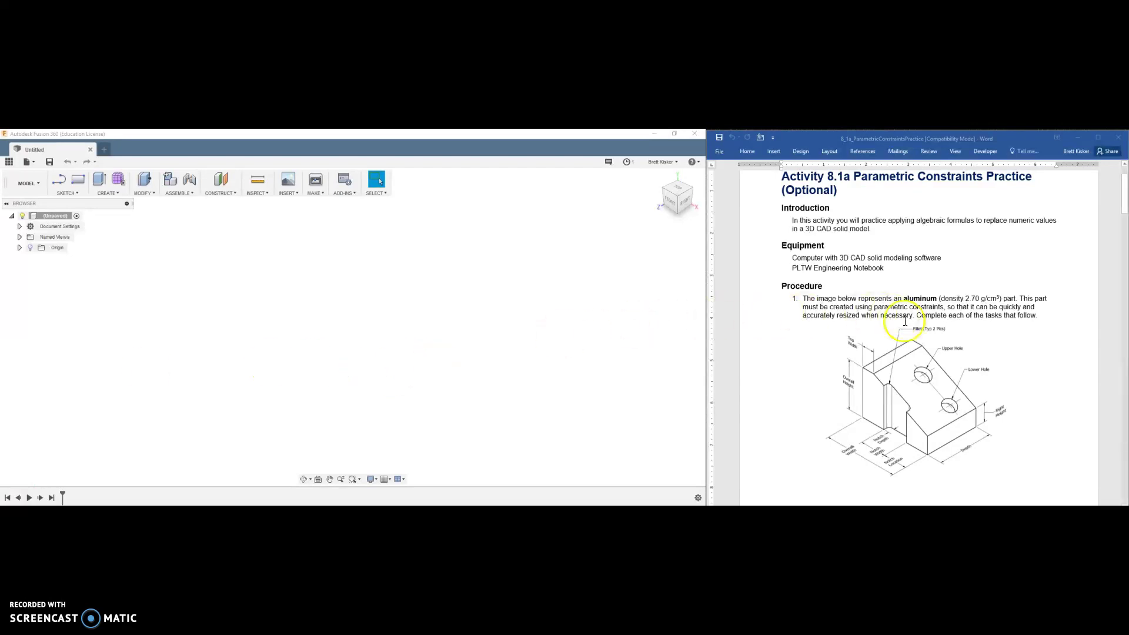
# Step: Review the parametric dimension list in the Word activity and open the parameter table in Fusion 360 beside it
pyautogui.scroll(-1, 903, 323)
pyautogui.scroll(-10, 904, 323)
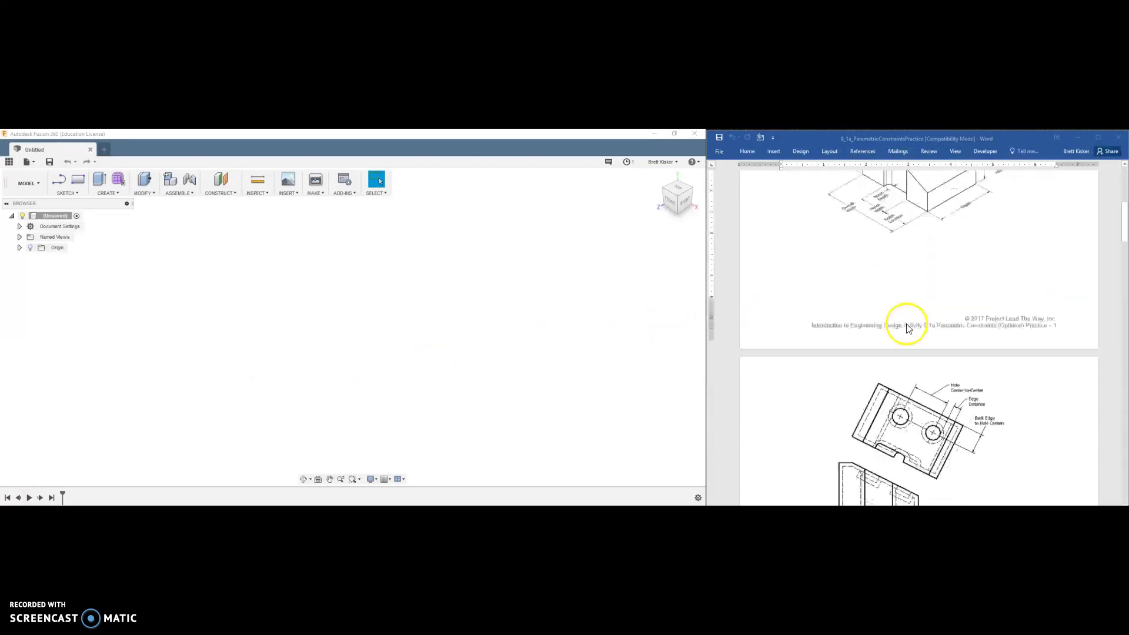
pyautogui.scroll(-5, 906, 326)
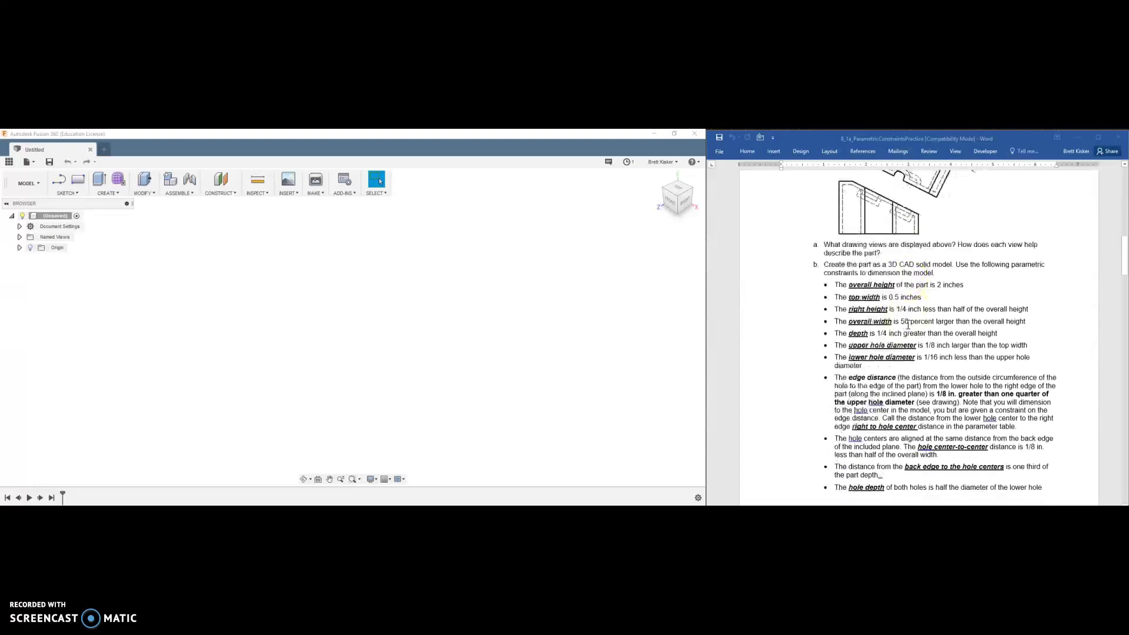
pyautogui.scroll(-3, 909, 324)
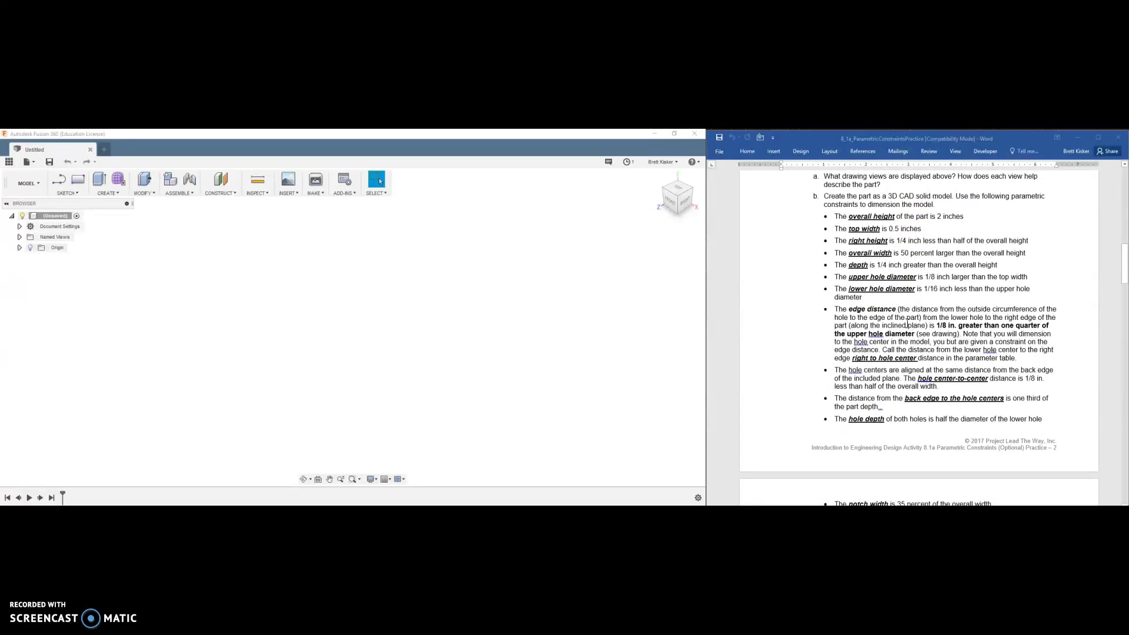
pyautogui.scroll(1, 908, 323)
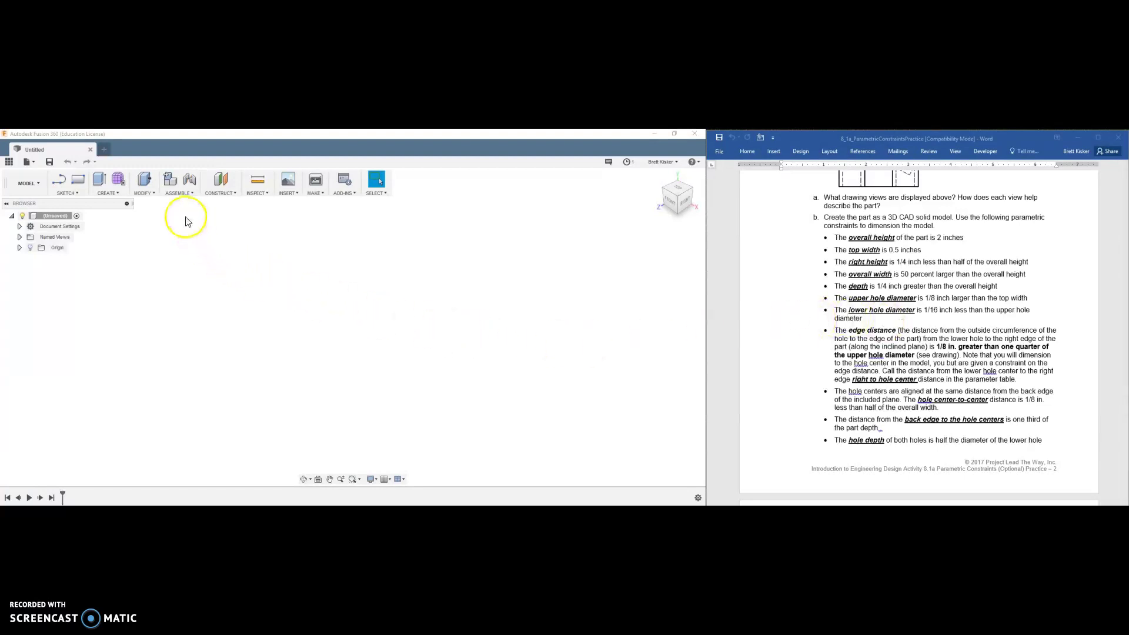
pyautogui.click(144, 187)
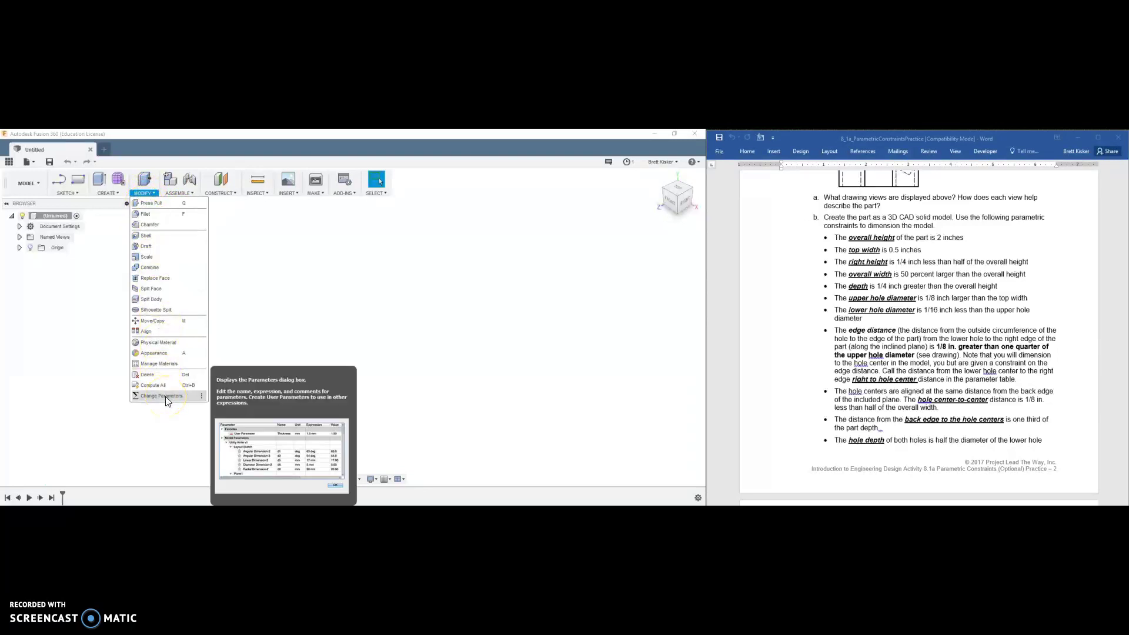
pyautogui.click(165, 396)
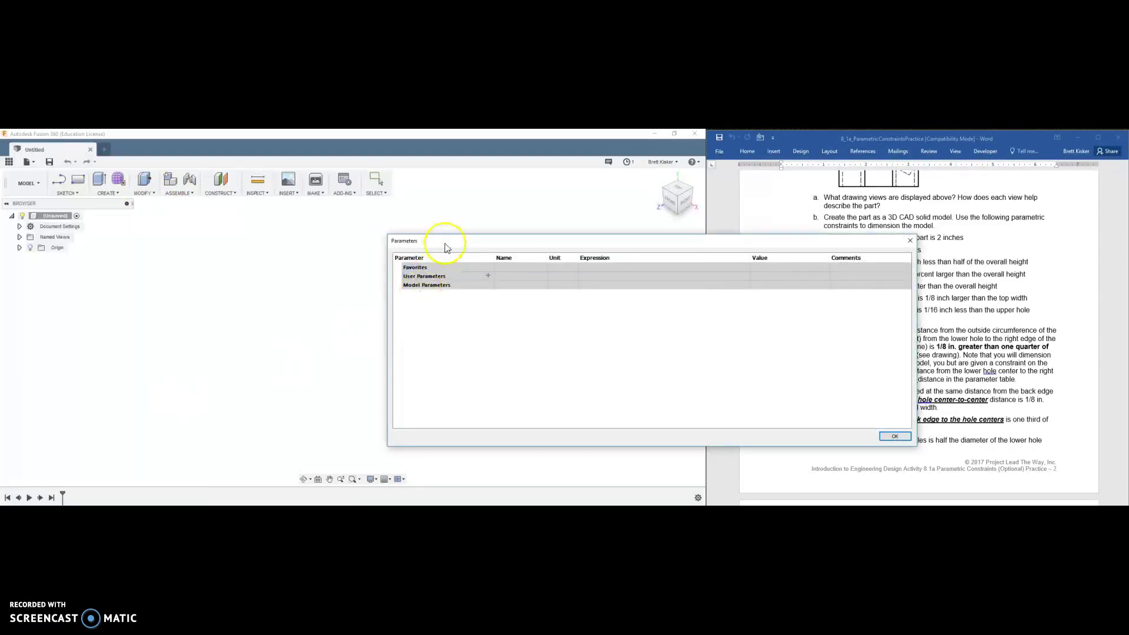
pyautogui.moveTo(445, 246); pyautogui.dragTo(161, 228)
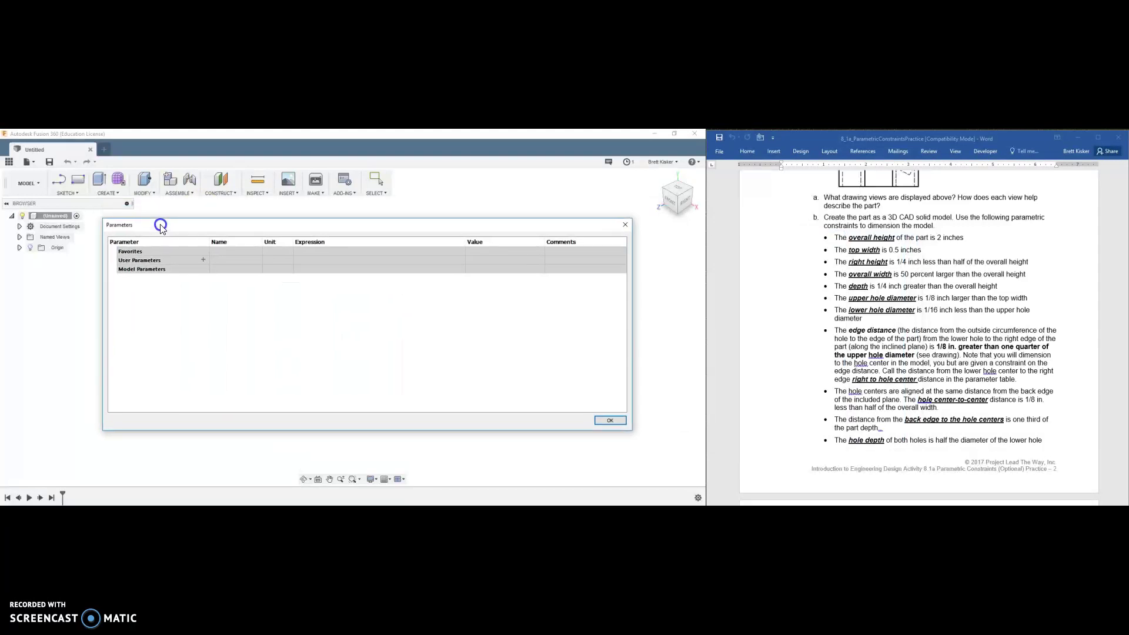
# Step: Add a user parameter named overall_height in inches with the expression 2
pyautogui.click(203, 260)
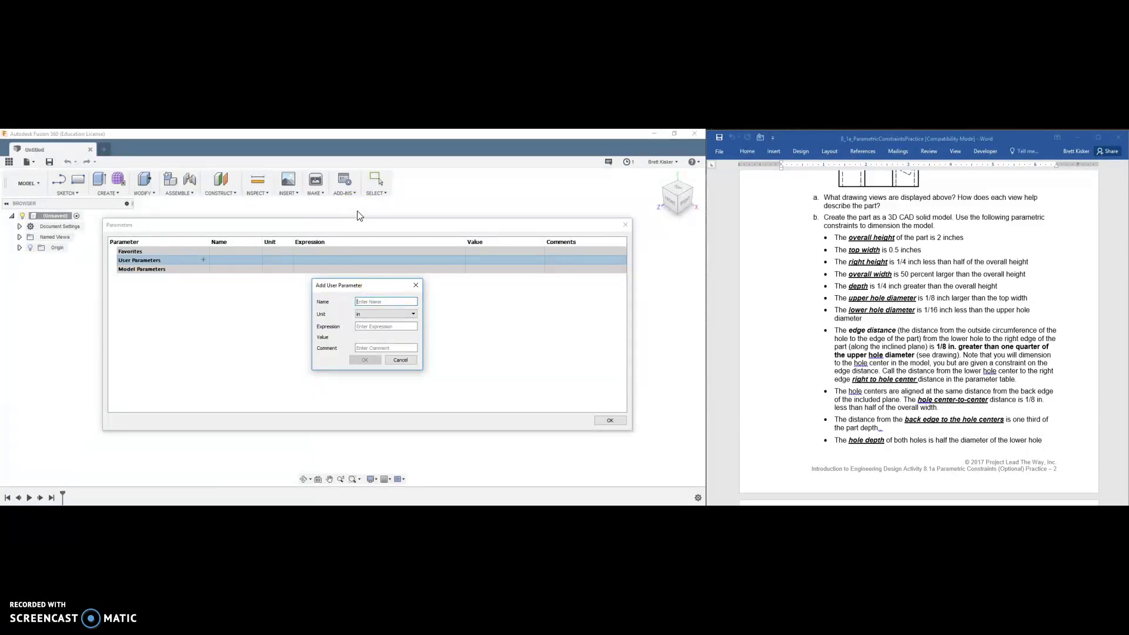
pyautogui.write('overall_height')
pyautogui.press('Tab')
pyautogui.press('Tab')
pyautogui.write('2')
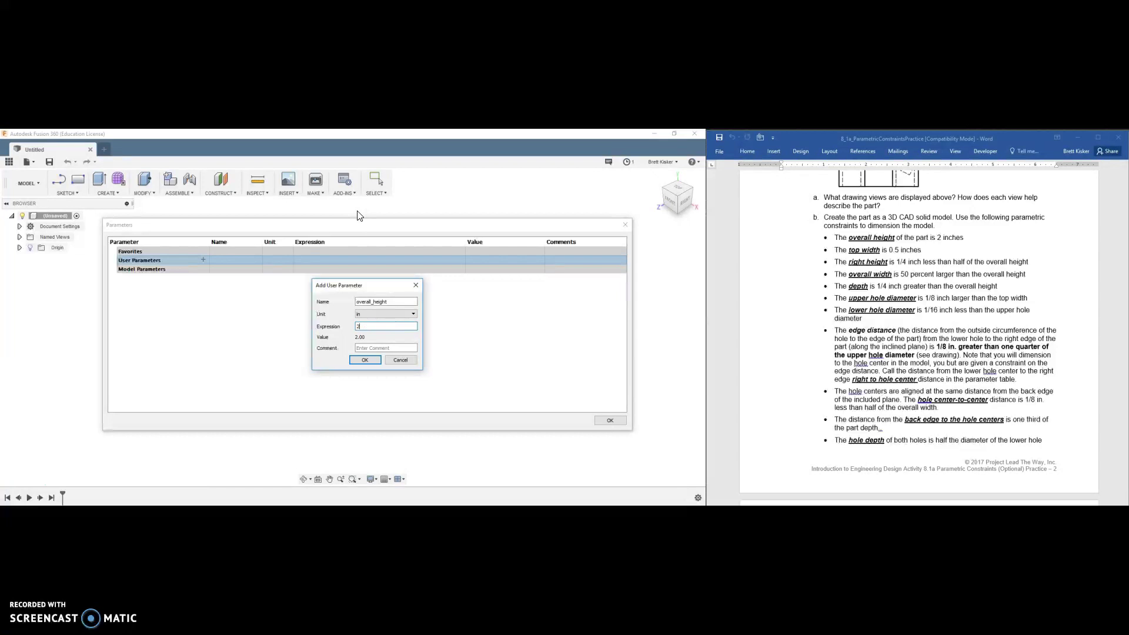
pyautogui.press('Tab')
pyautogui.press('Return')
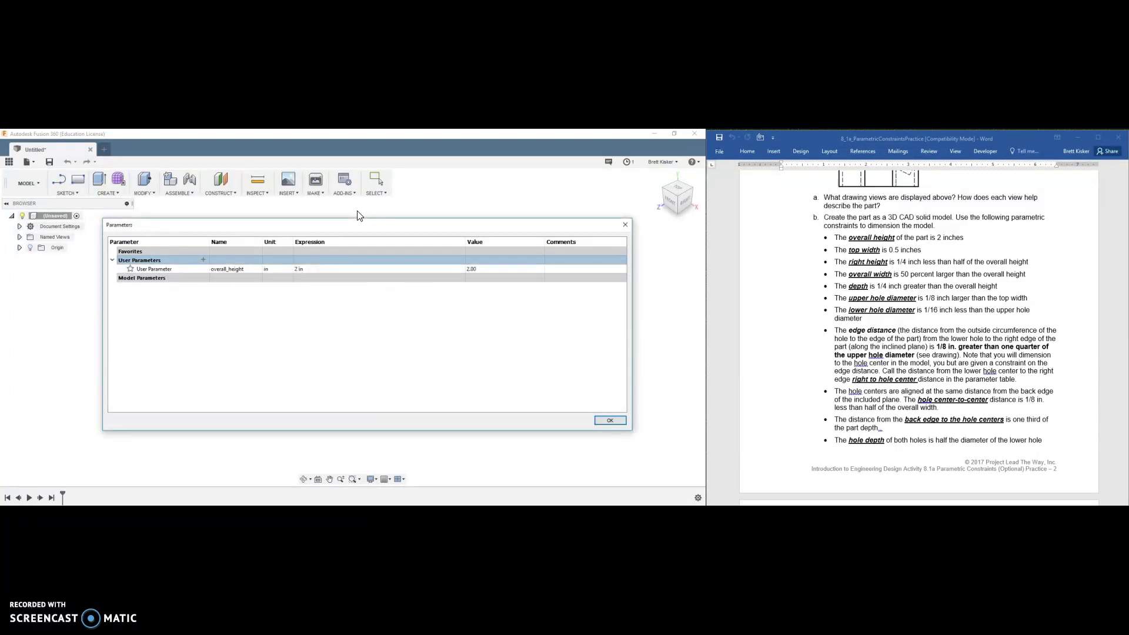
# Step: Add a user parameter named top_width in inches with the expression 0.5
pyautogui.click(203, 260)
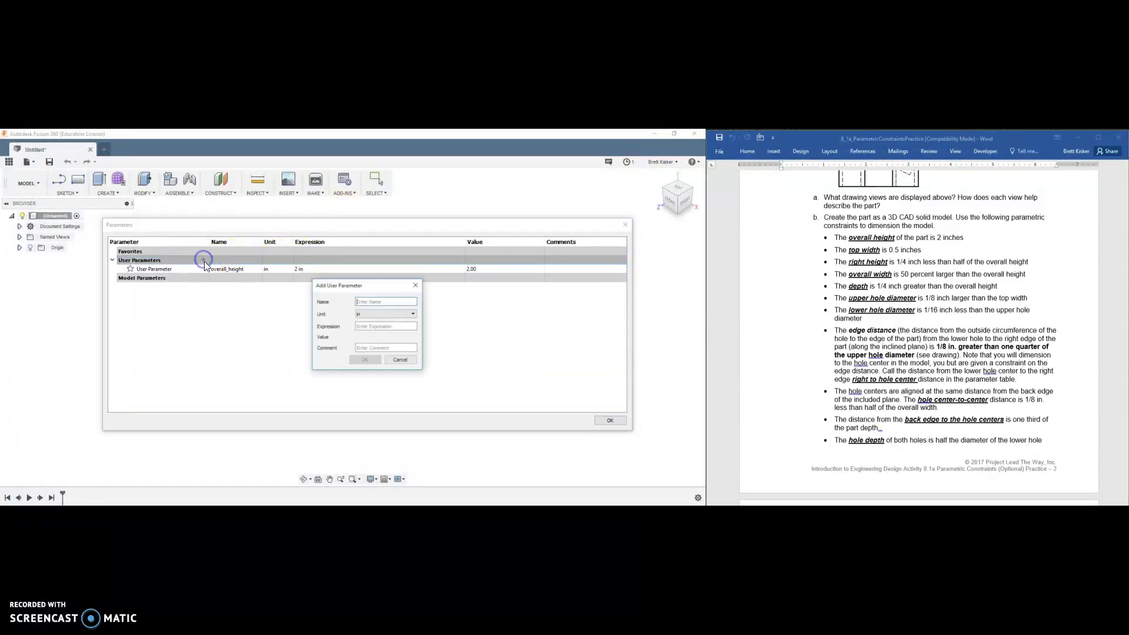
pyautogui.write('top_width')
pyautogui.press('Tab')
pyautogui.press('Tab')
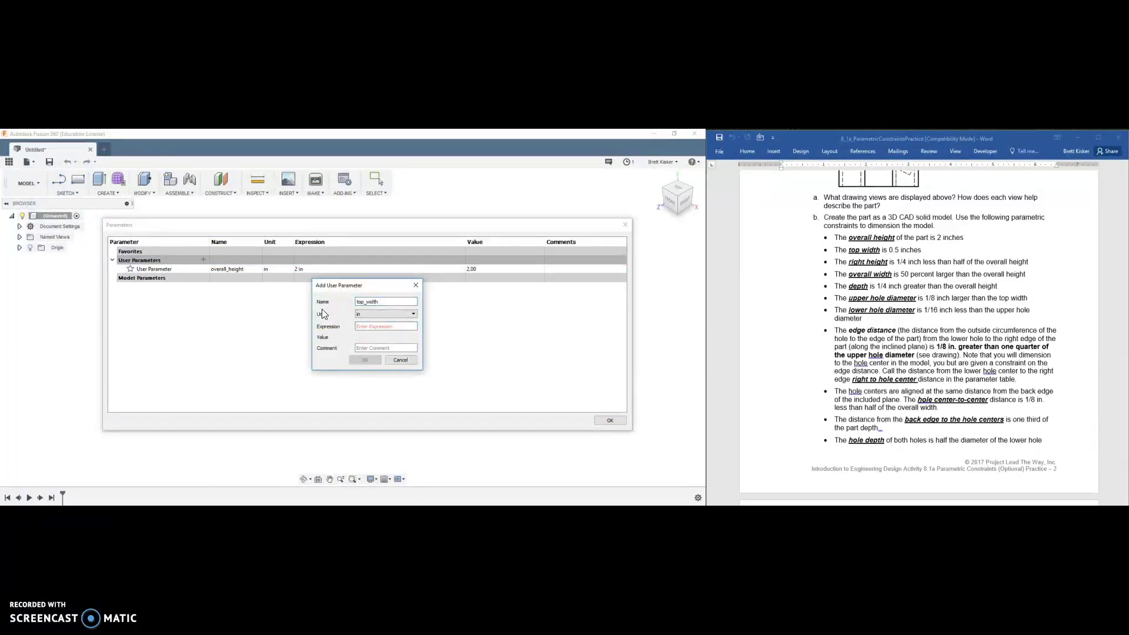
pyautogui.write('0.5')
pyautogui.press('Return')
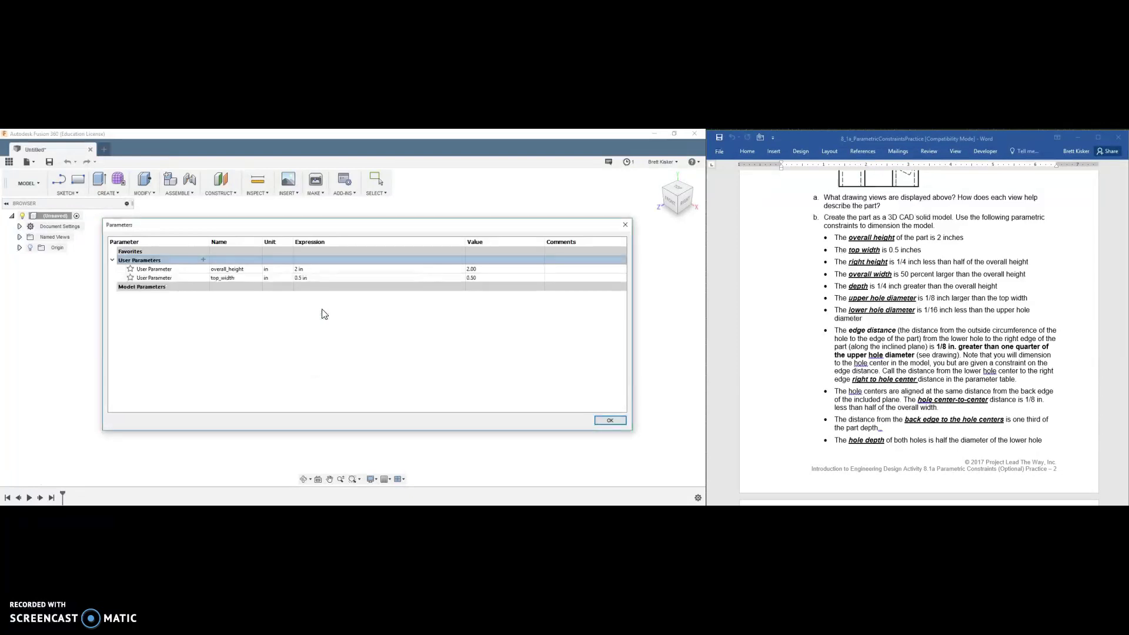
# Step: Add a user parameter named right_height with the expression 0.5*overall_height-0.25 and check its value against the other parameters
pyautogui.click(203, 260)
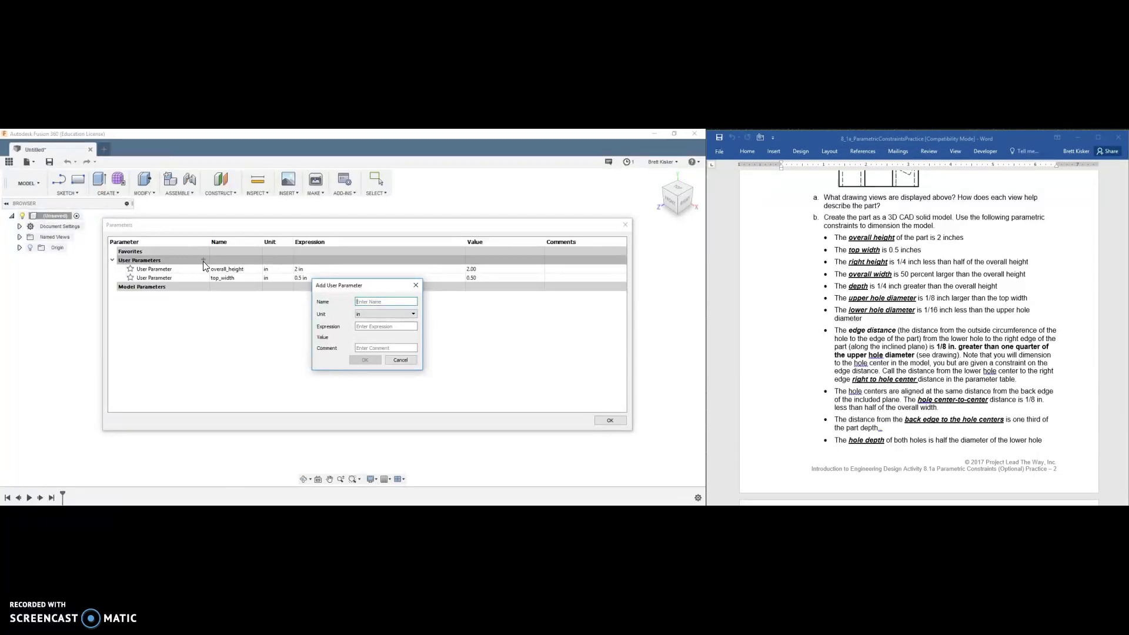
pyautogui.write('right_height')
pyautogui.press('Tab')
pyautogui.press('Tab')
pyautogui.write('0.5*overall')
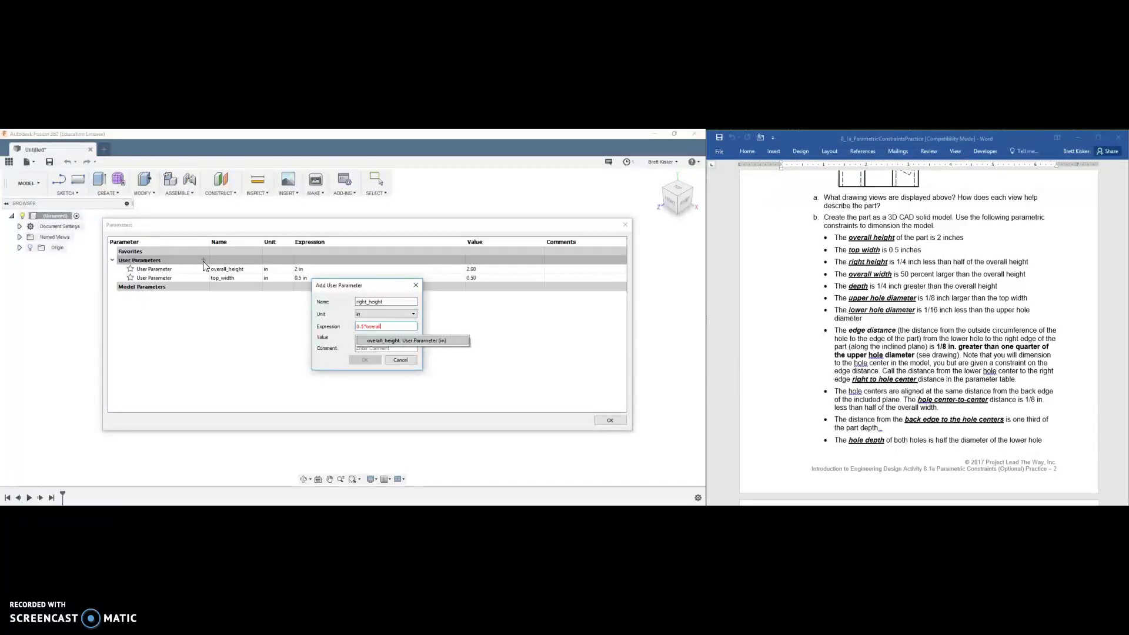
pyautogui.click(376, 341)
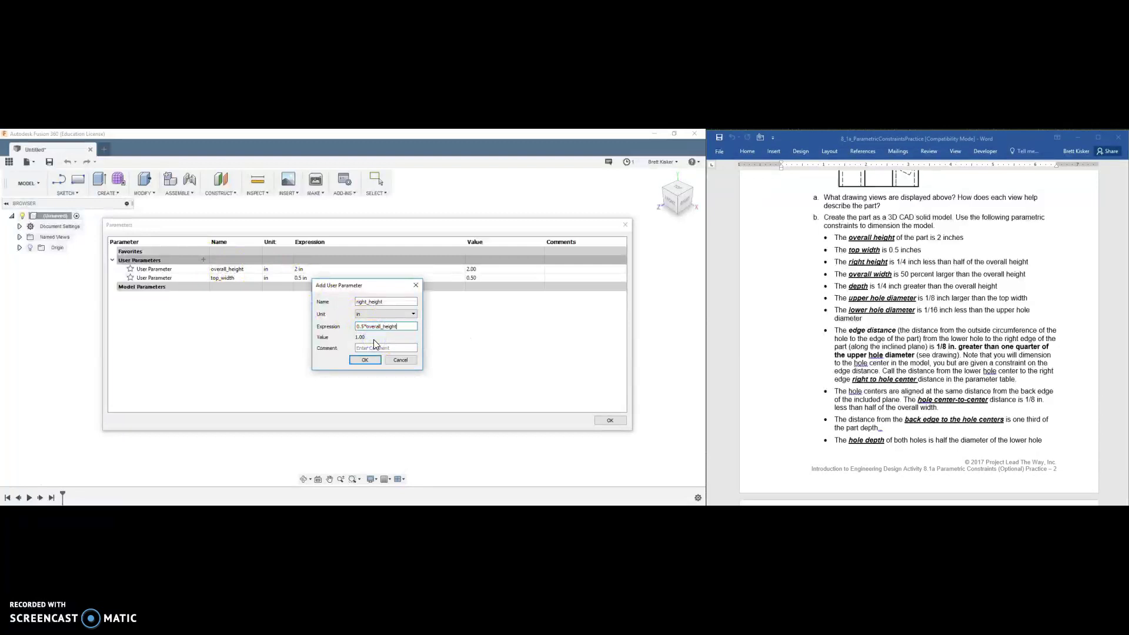
pyautogui.press('BackSpace')
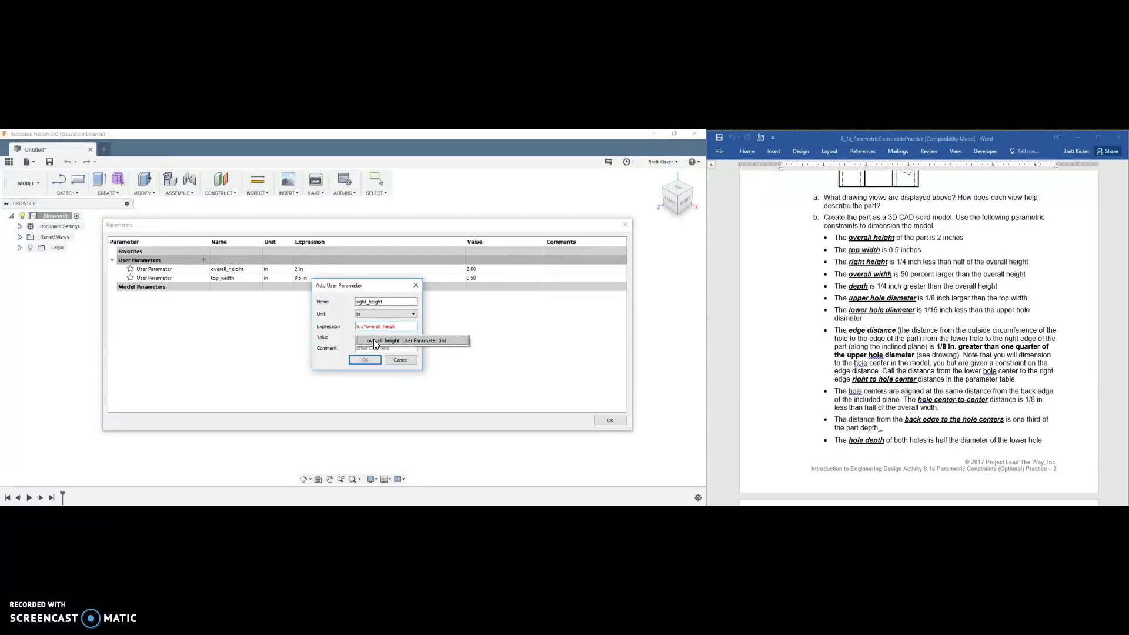
pyautogui.write('t')
pyautogui.write('-')
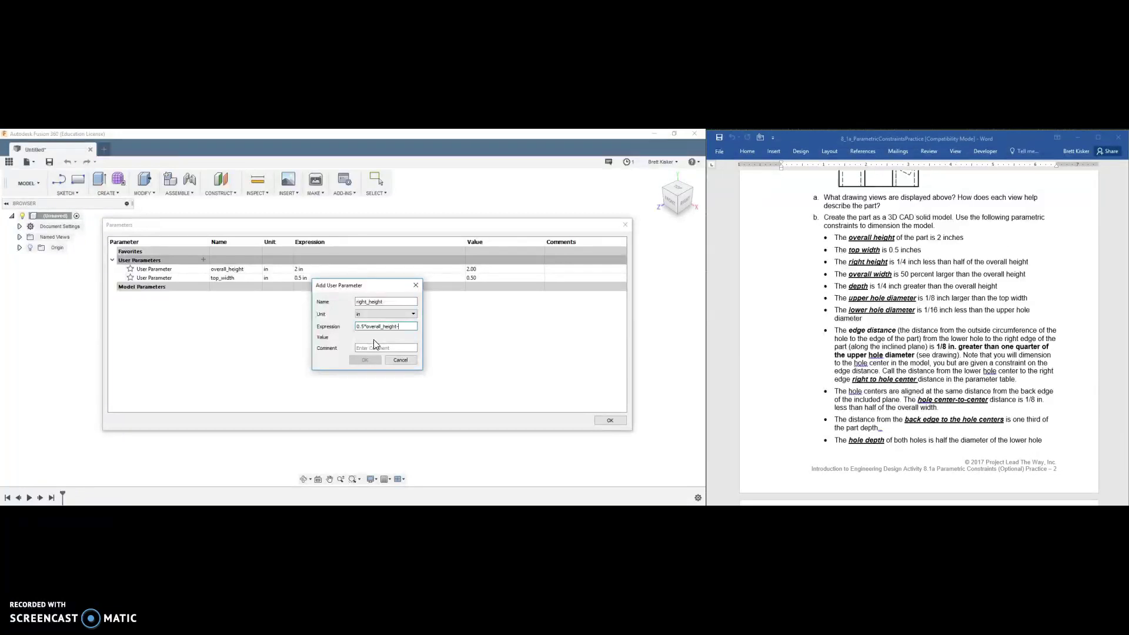
pyautogui.write('0.25')
pyautogui.click(365, 360)
pyautogui.click(302, 275)
pyautogui.click(469, 273)
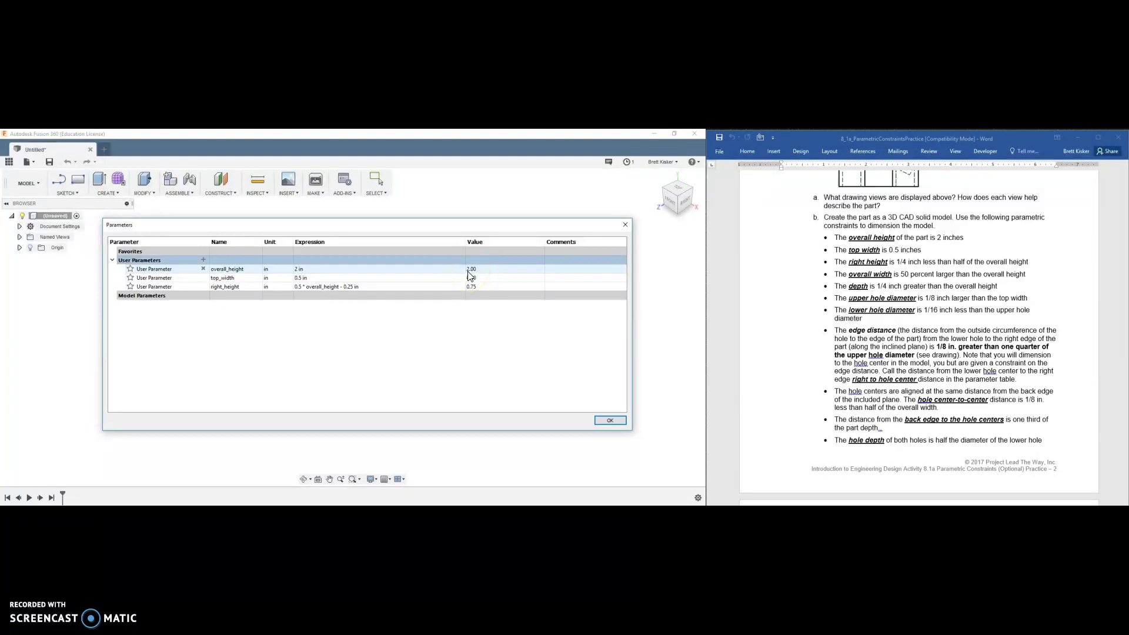
pyautogui.click(470, 287)
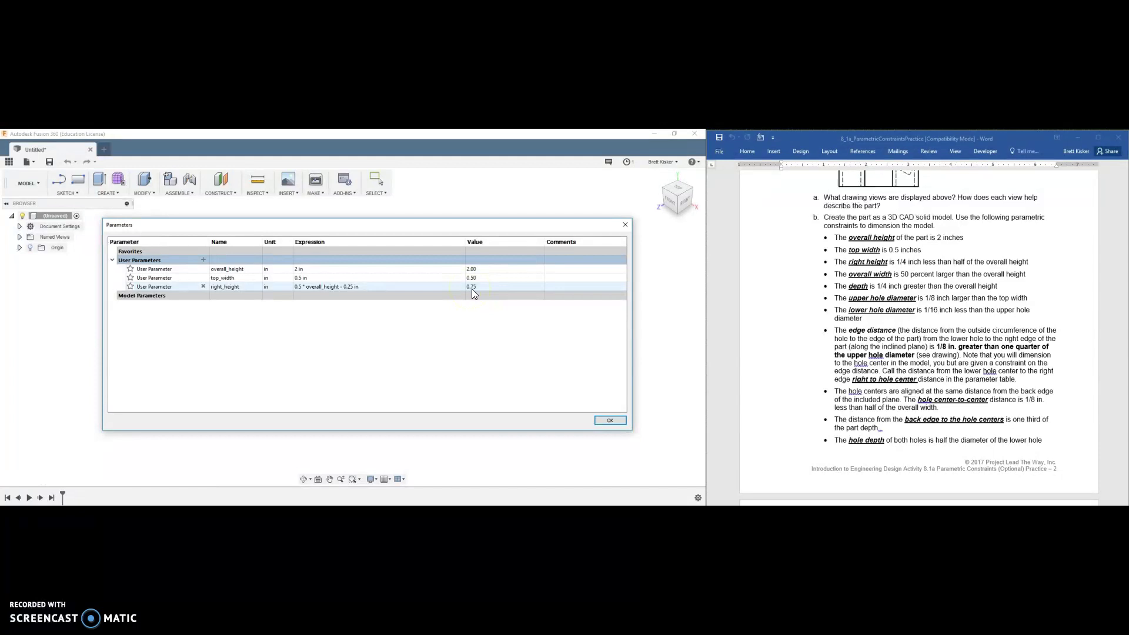
# Step: Open a new user parameter entry and make its name ready for editing
pyautogui.click(214, 261)
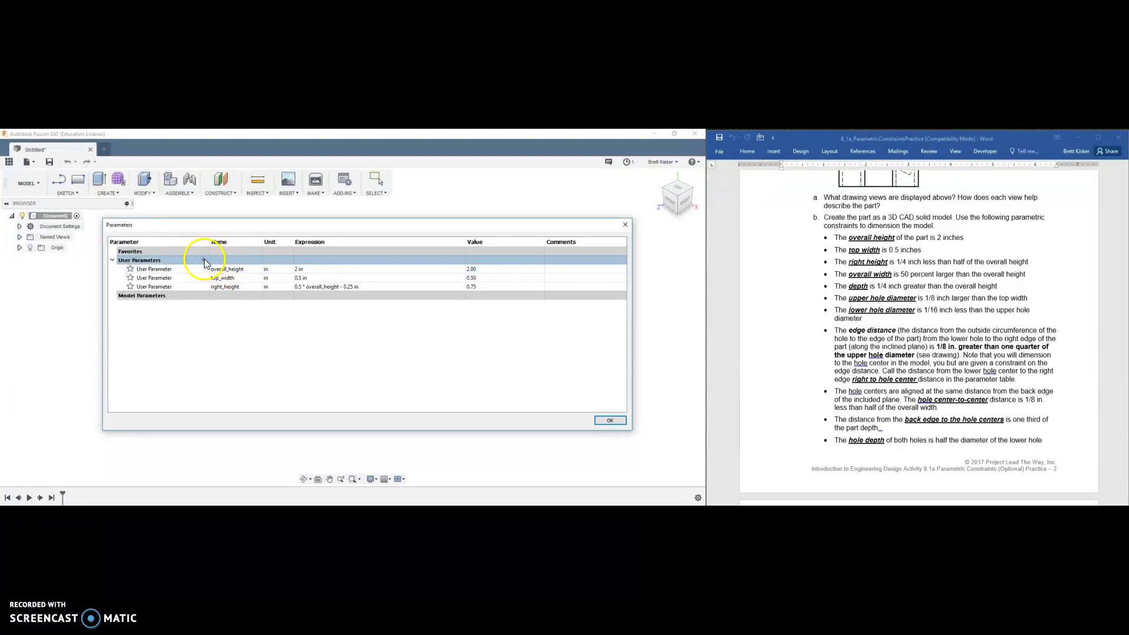
pyautogui.click(203, 261)
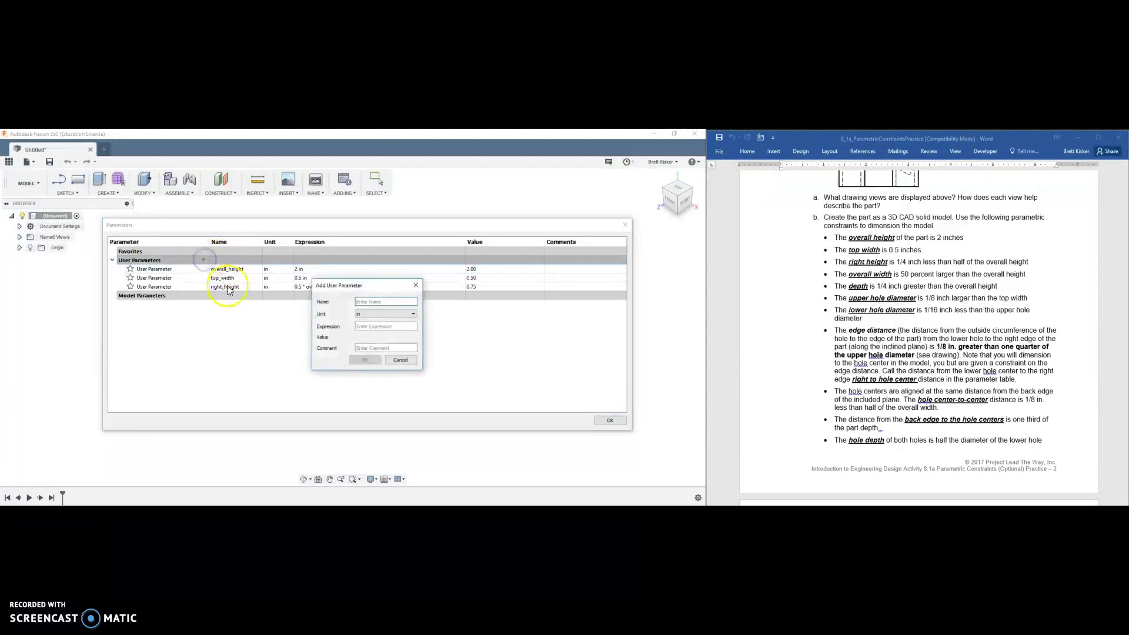
pyautogui.click(366, 302)
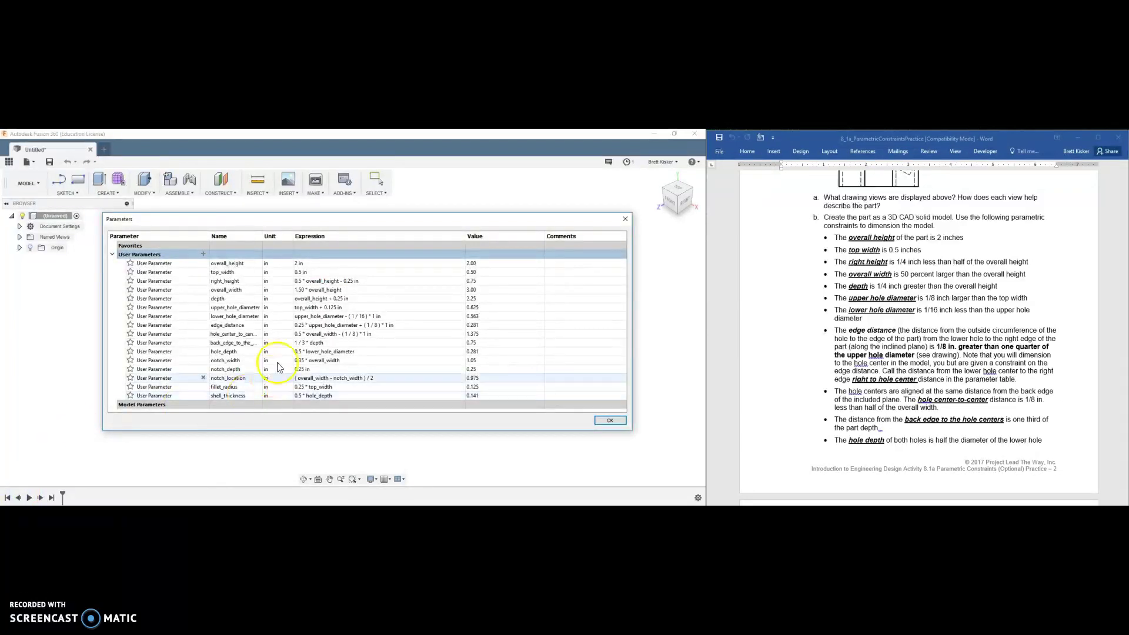
# Step: Widen the Name column of the parameter table so the long parameter names fit
pyautogui.click(298, 275)
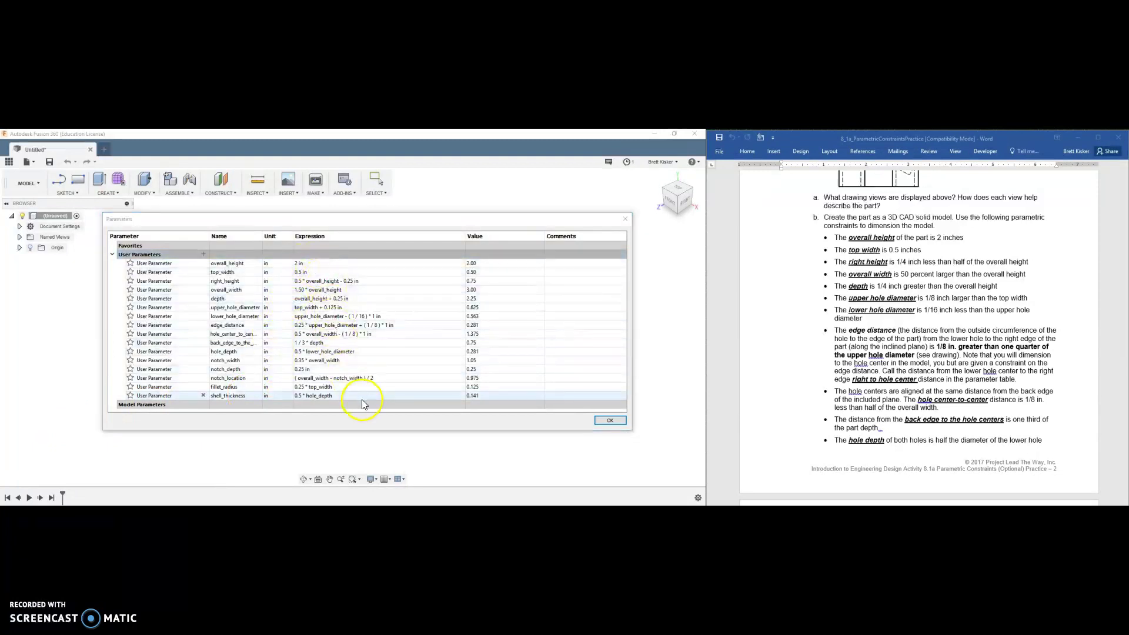
pyautogui.doubleClick(262, 236)
pyautogui.moveTo(261, 235); pyautogui.dragTo(291, 243)
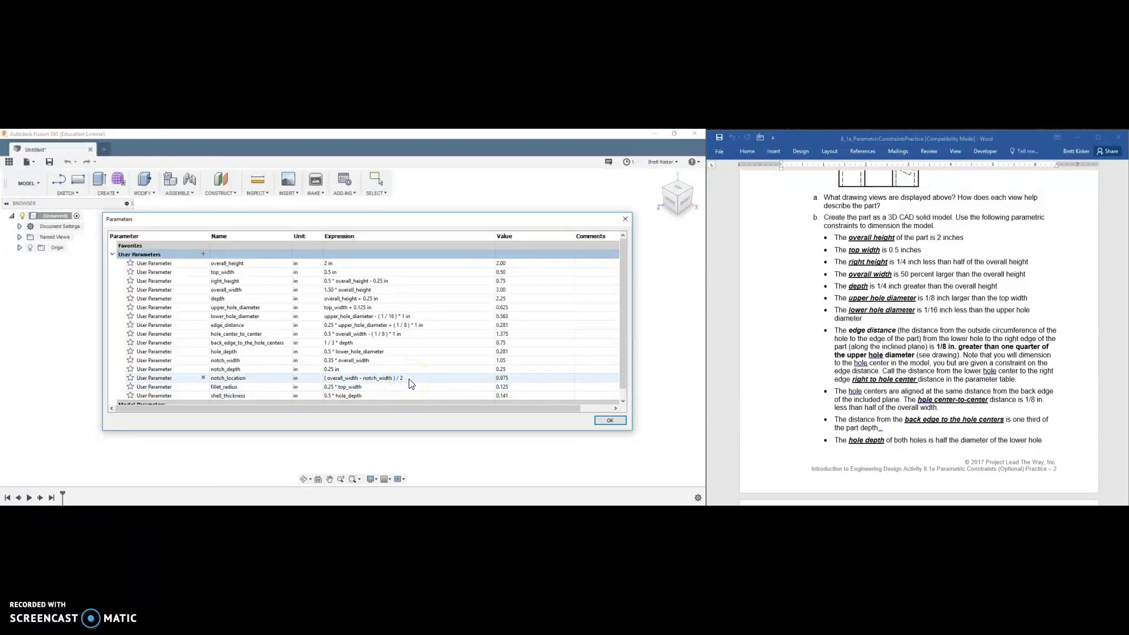
# Step: Check the notch dimensions on the isometric drawing in the Word activity, and accept the parameter table in Fusion 360
pyautogui.click(973, 301)
pyautogui.scroll(10, 974, 302)
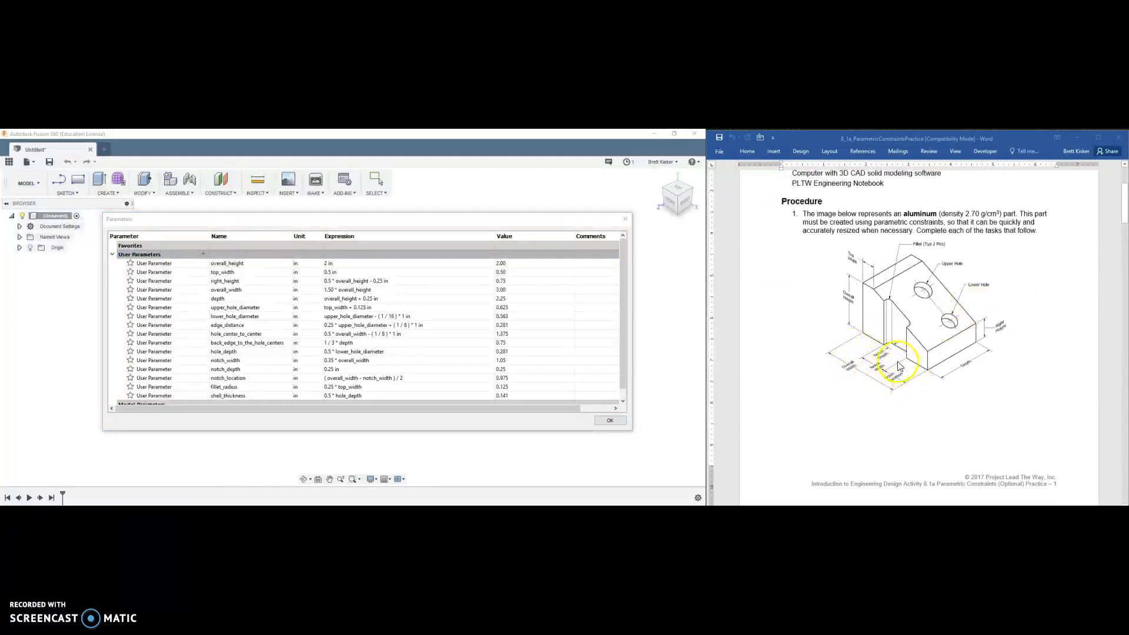
pyautogui.hotkey('alt', 'Tab')
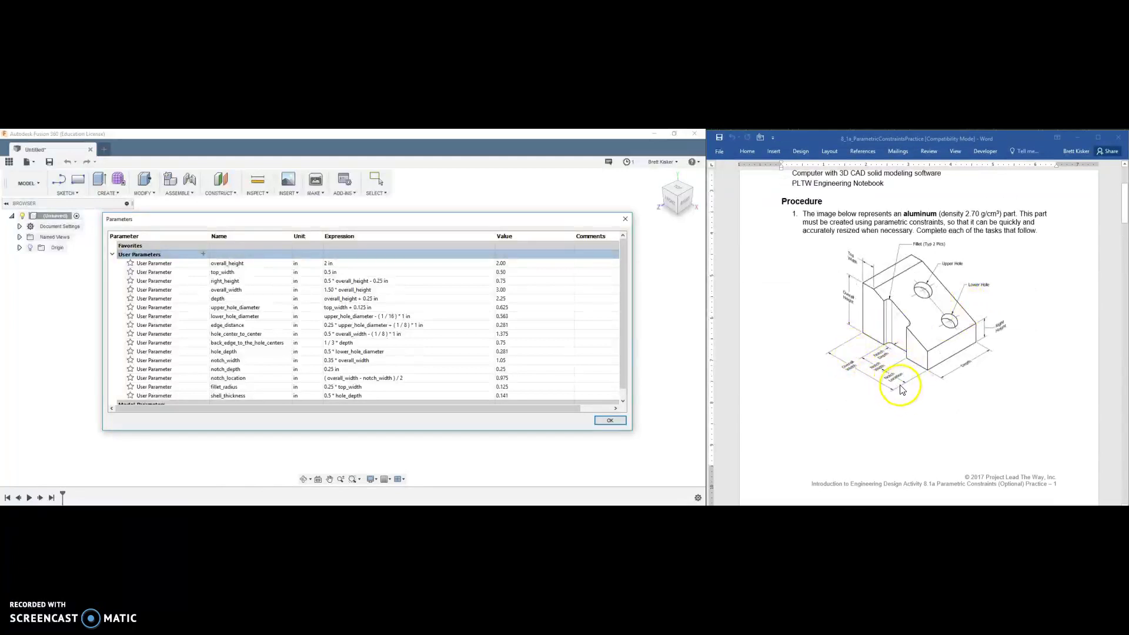
pyautogui.click(885, 374)
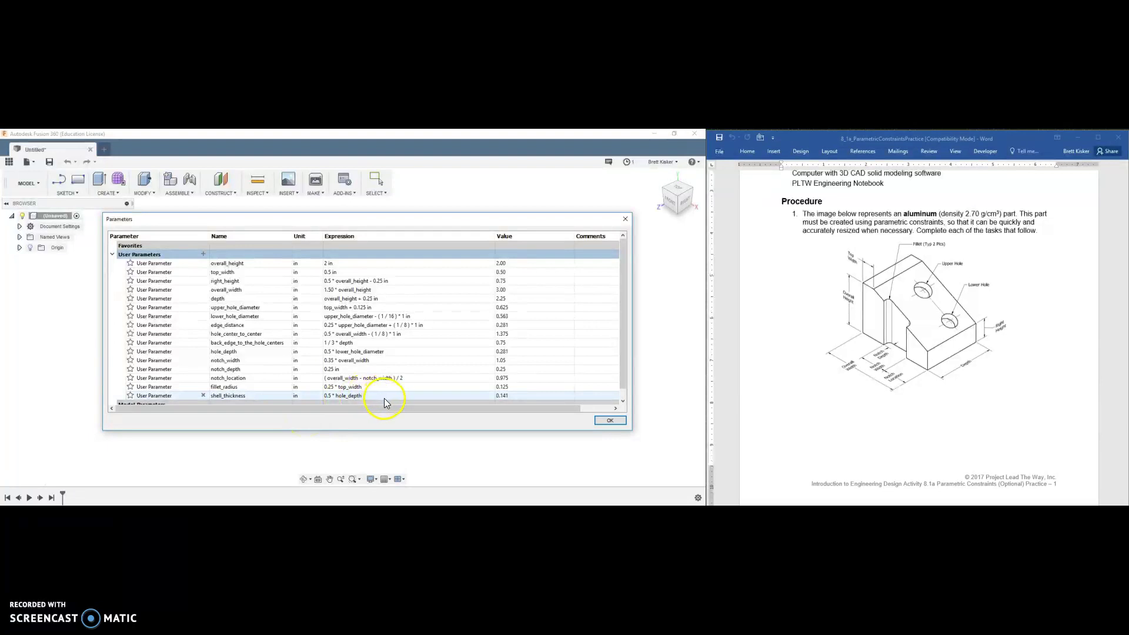
pyautogui.click(608, 421)
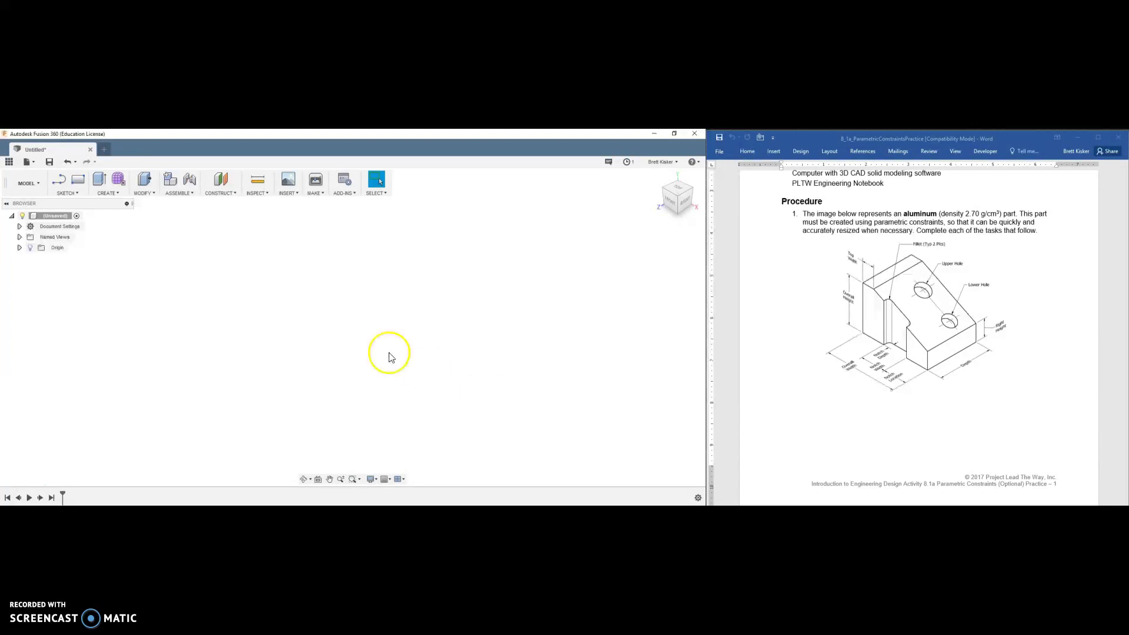
# Step: Create a new sketch on the vertical XY origin plane
pyautogui.click(69, 193)
pyautogui.click(73, 204)
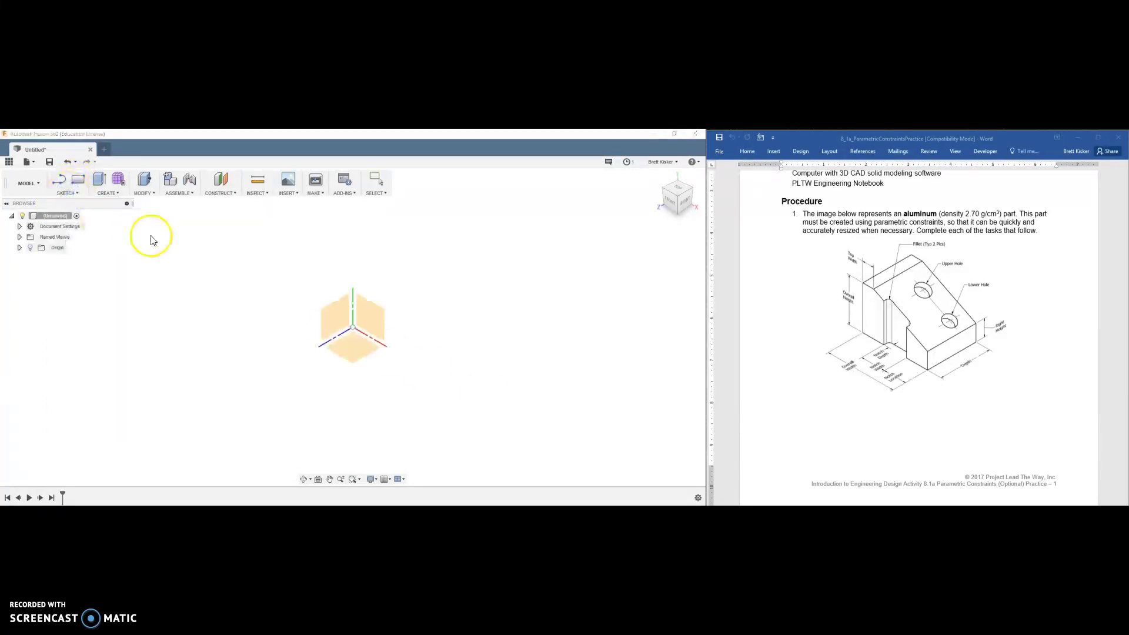
pyautogui.click(373, 316)
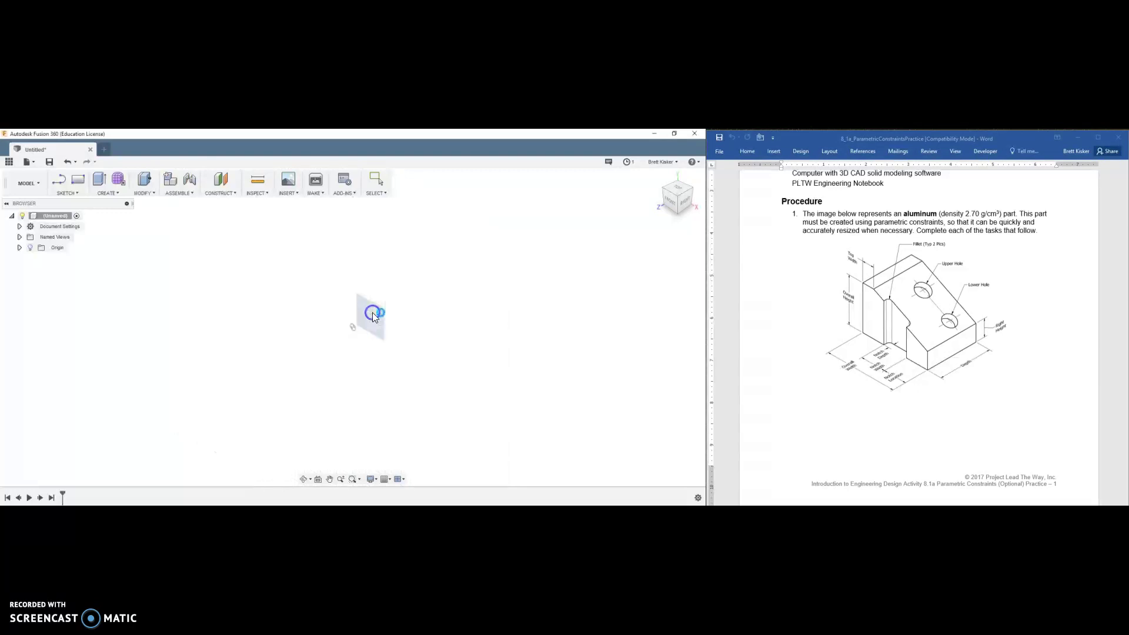
pyautogui.click(189, 235)
# Step: Draw the closed five-sided side profile from the origin with a sloped upper edge, and pull its short horizontal top edge slightly down
pyautogui.click(59, 180)
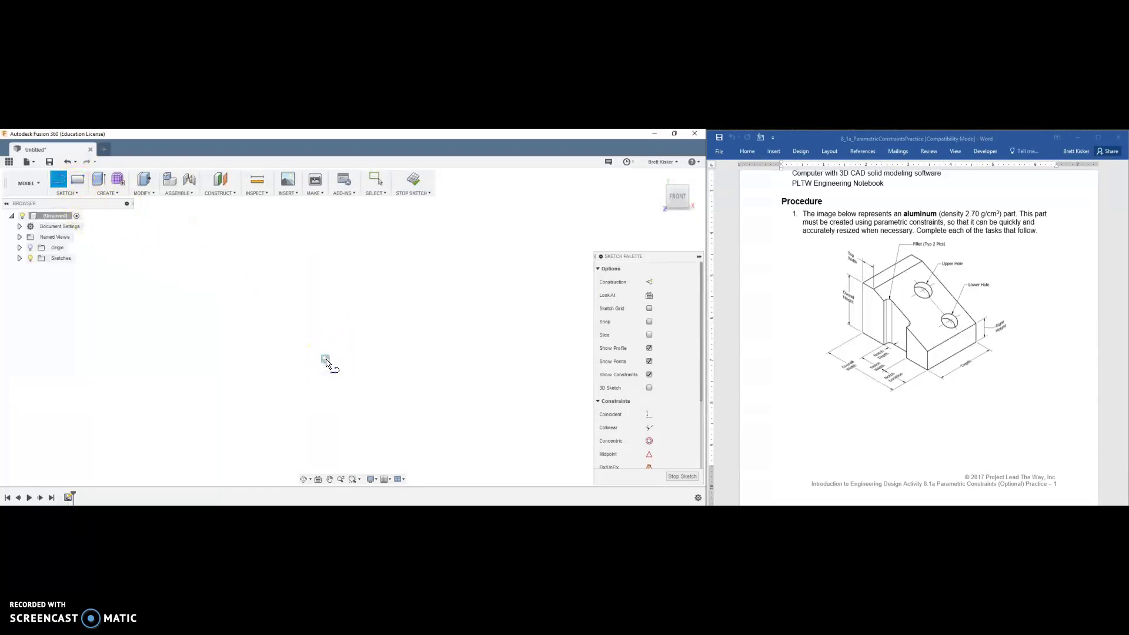
pyautogui.click(326, 360)
pyautogui.click(470, 359)
pyautogui.click(470, 318)
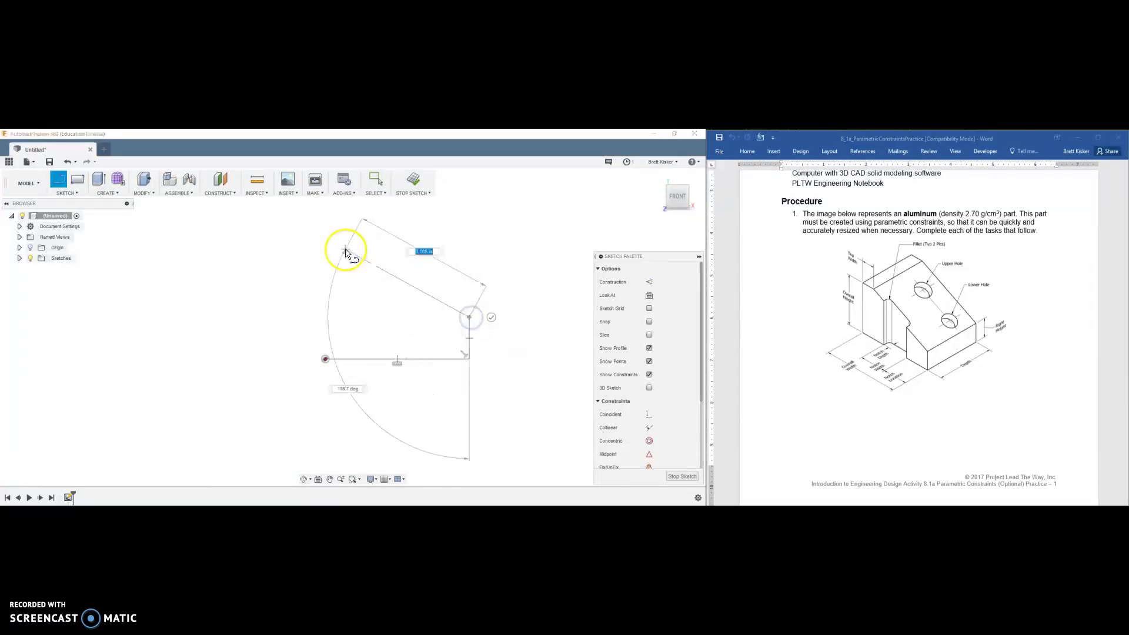
pyautogui.click(351, 244)
pyautogui.click(325, 244)
pyautogui.click(325, 360)
pyautogui.rightClick(325, 356)
pyautogui.click(352, 353)
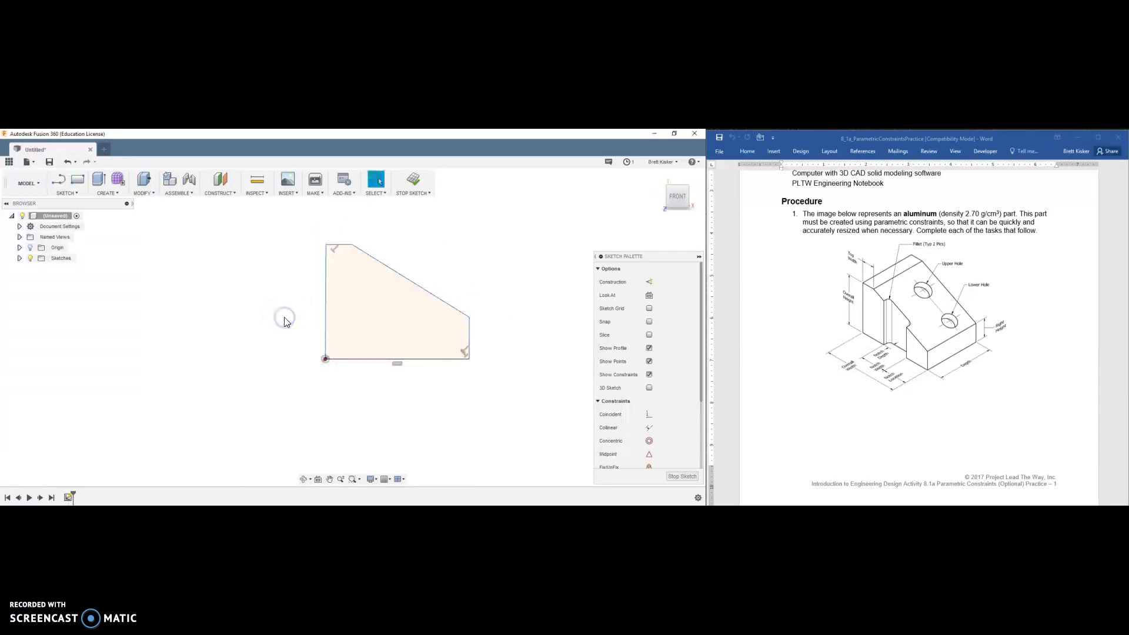
pyautogui.moveTo(347, 249)
pyautogui.mouseDown()
pyautogui.moveTo(365, 277)
pyautogui.moveTo(368, 267)
pyautogui.moveTo(290, 246)
pyautogui.moveTo(339, 274)
pyautogui.moveTo(324, 255)
pyautogui.moveTo(360, 263)
pyautogui.mouseUp()
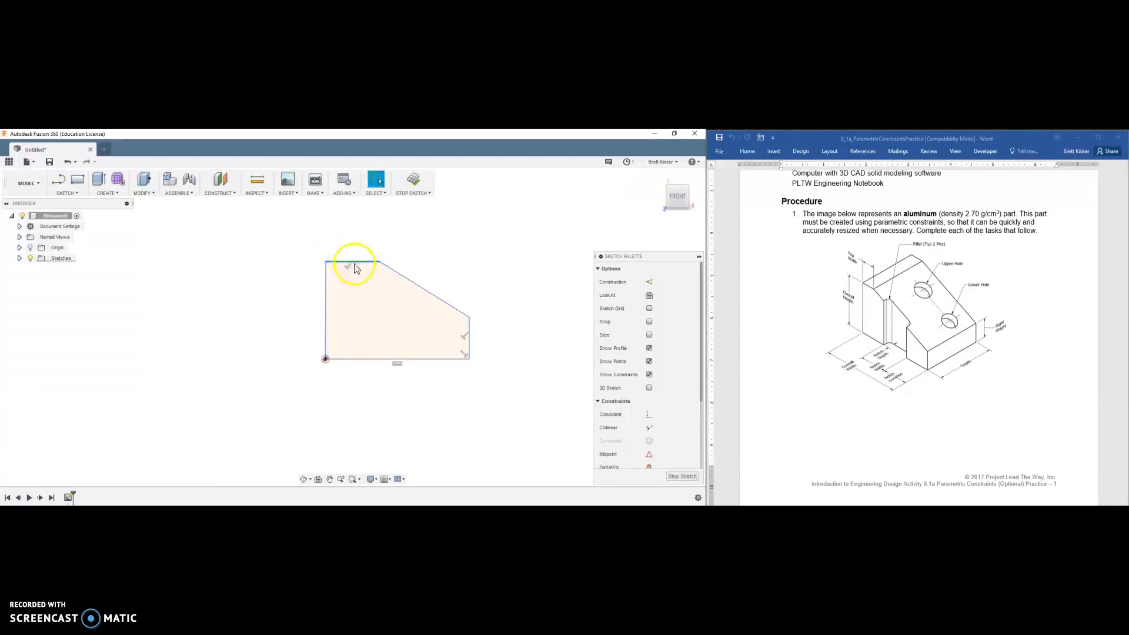
# Step: Stretch the side profile by pulling its lower right corner slightly outward
pyautogui.click(335, 269)
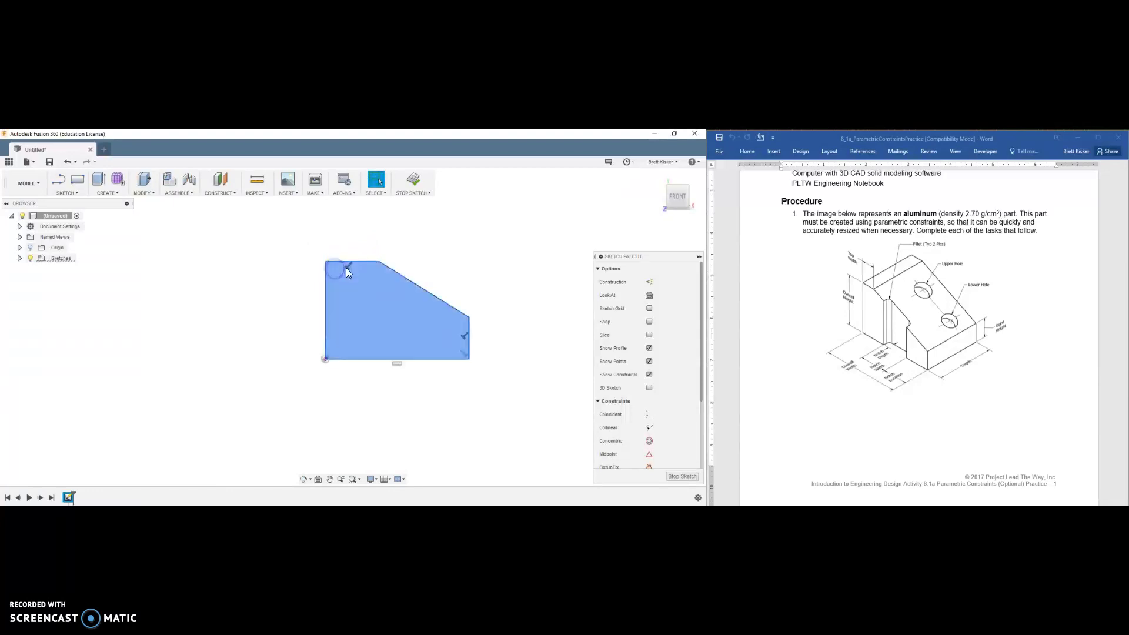
pyautogui.click(453, 277)
pyautogui.moveTo(465, 358)
pyautogui.mouseDown()
pyautogui.moveTo(469, 343)
pyautogui.moveTo(477, 351)
pyautogui.moveTo(464, 351)
pyautogui.moveTo(506, 350)
pyautogui.moveTo(474, 348)
pyautogui.moveTo(483, 353)
pyautogui.mouseUp()
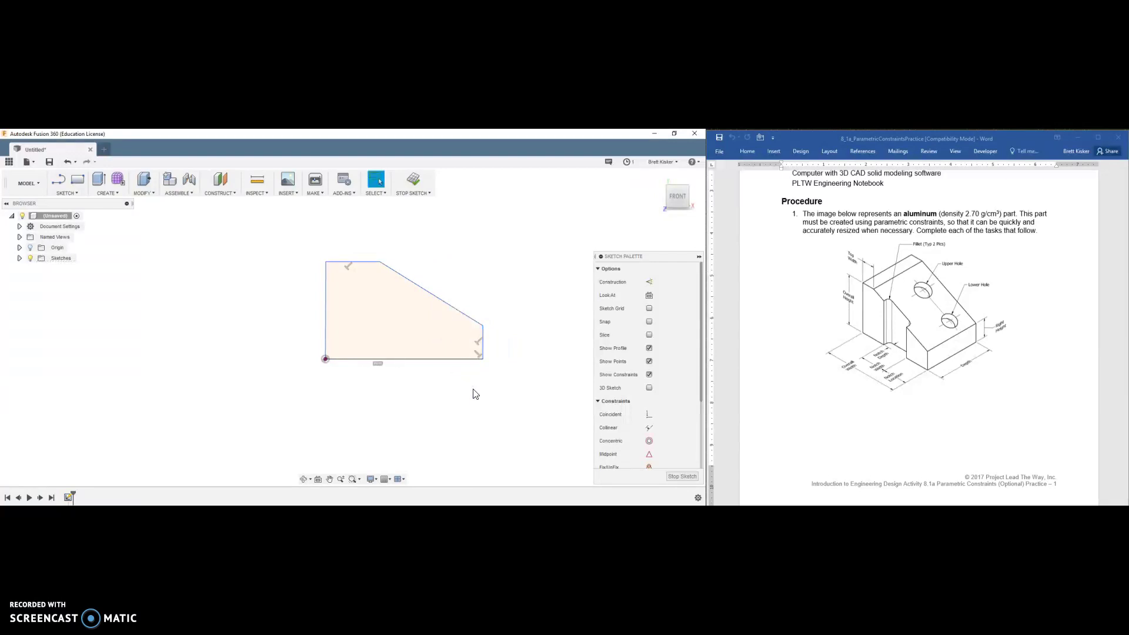
# Step: Dimension the profile's bottom edge below the sketch and set its length to the parameter overall_width
pyautogui.press('d')
pyautogui.click(415, 373)
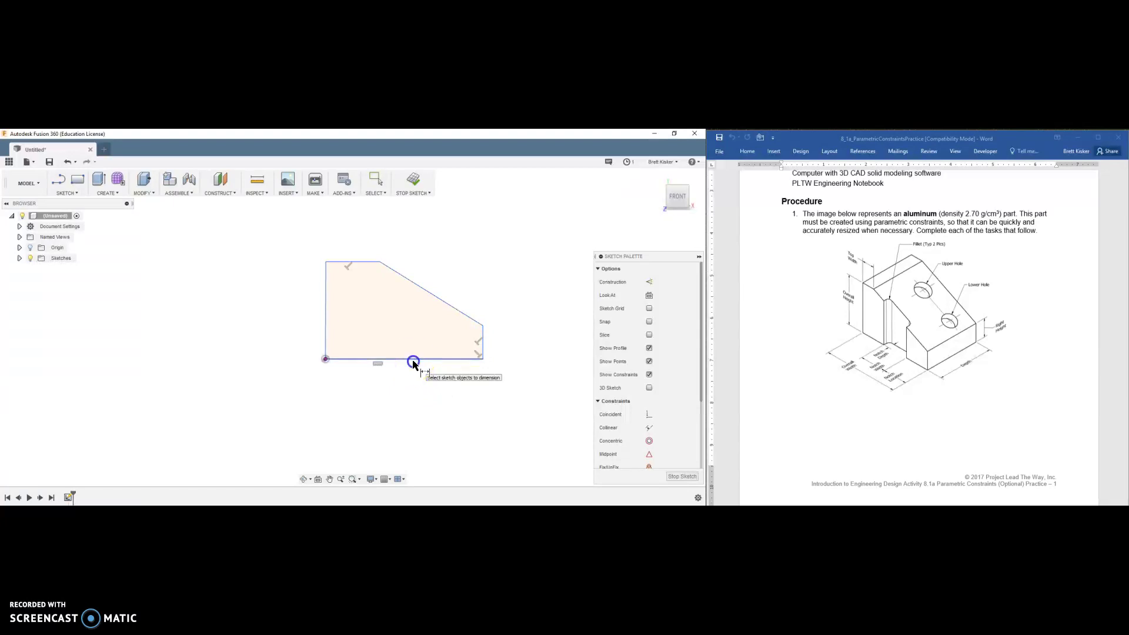
pyautogui.click(413, 363)
pyautogui.click(404, 390)
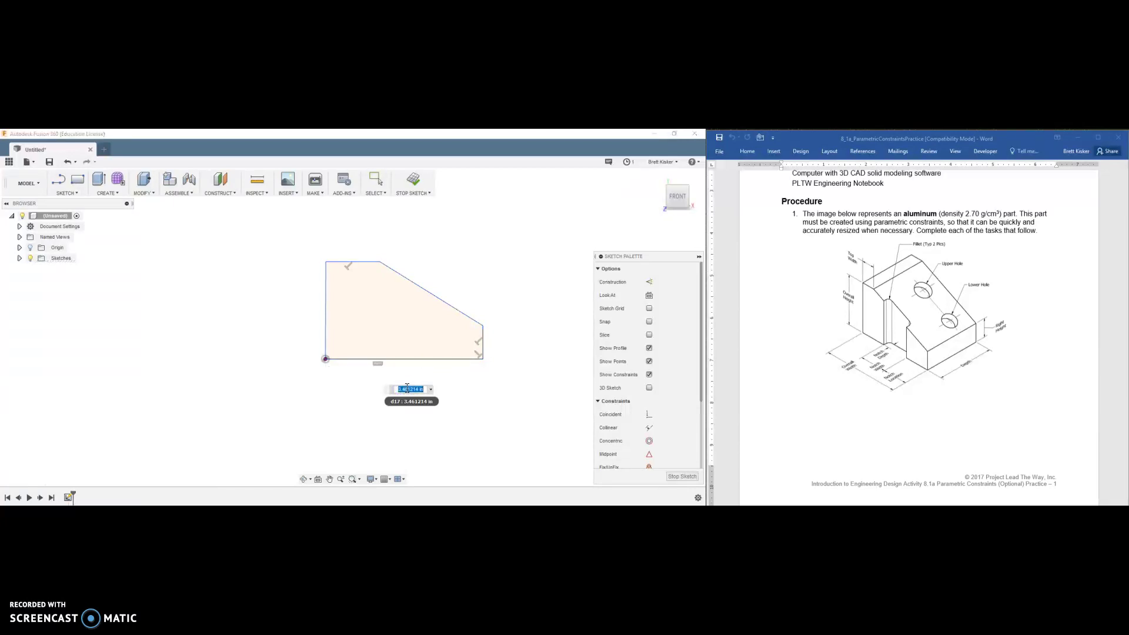
pyautogui.click(431, 389)
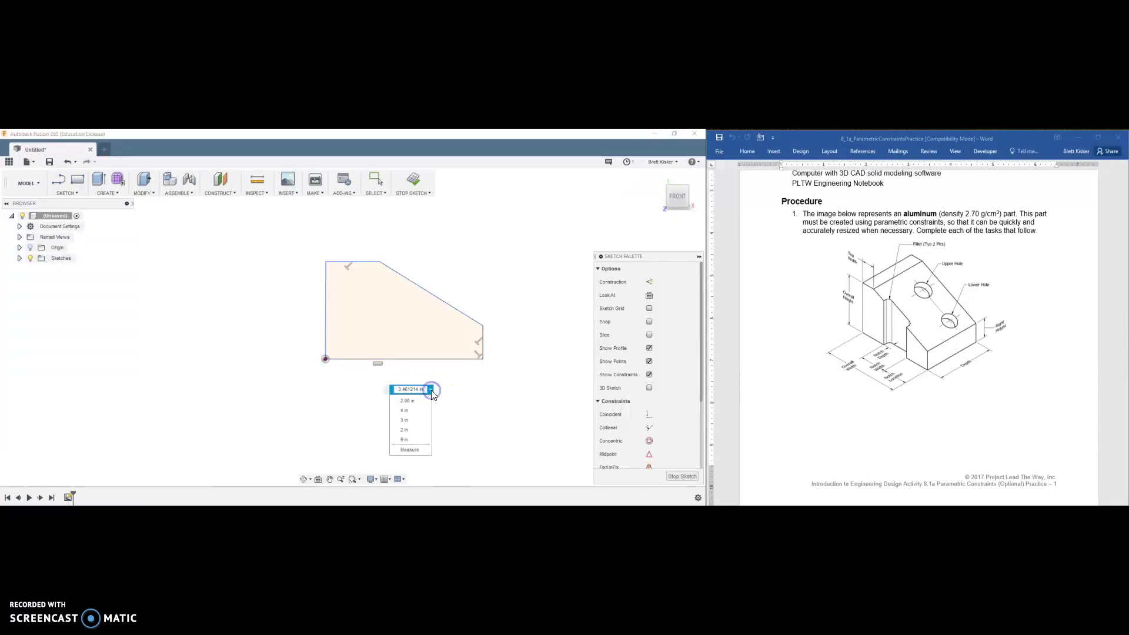
pyautogui.click(412, 433)
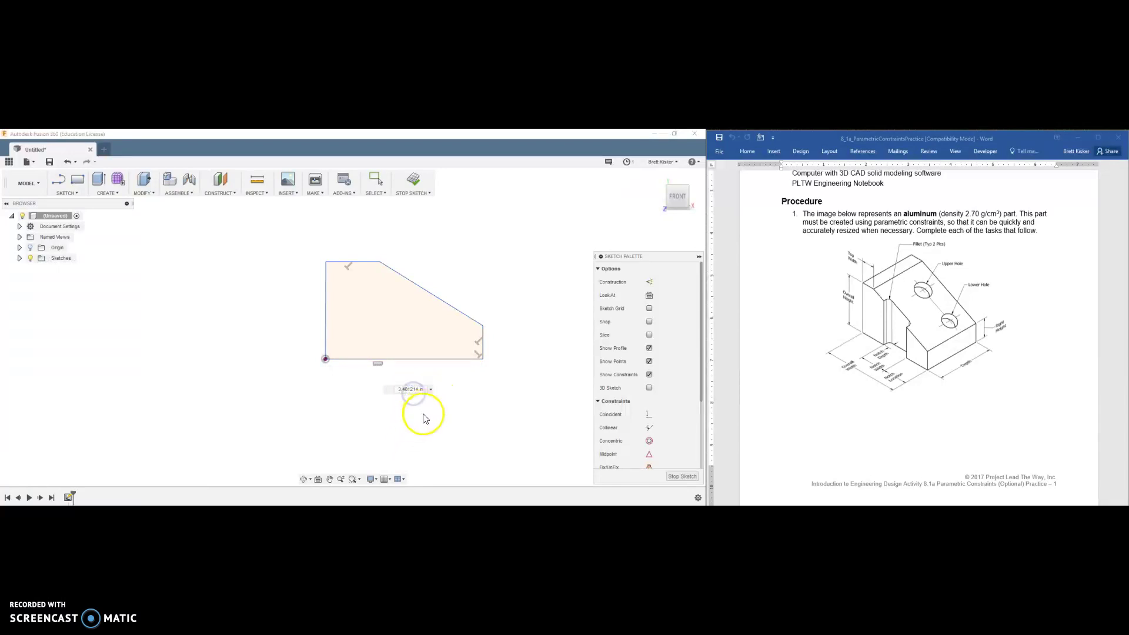
pyautogui.click(416, 389)
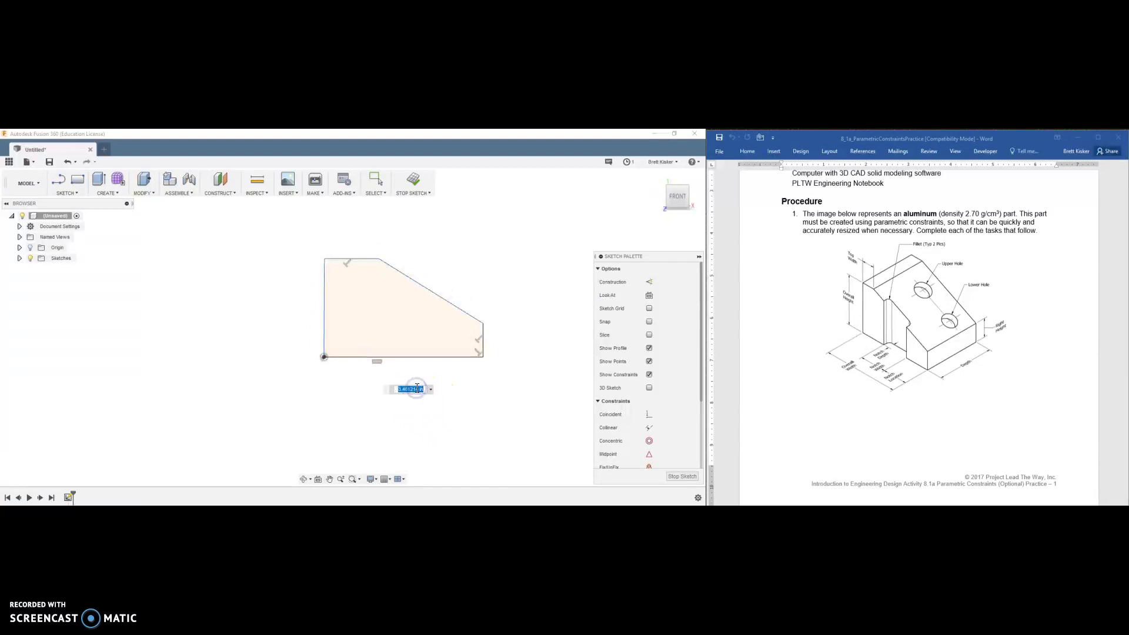
pyautogui.write('overa')
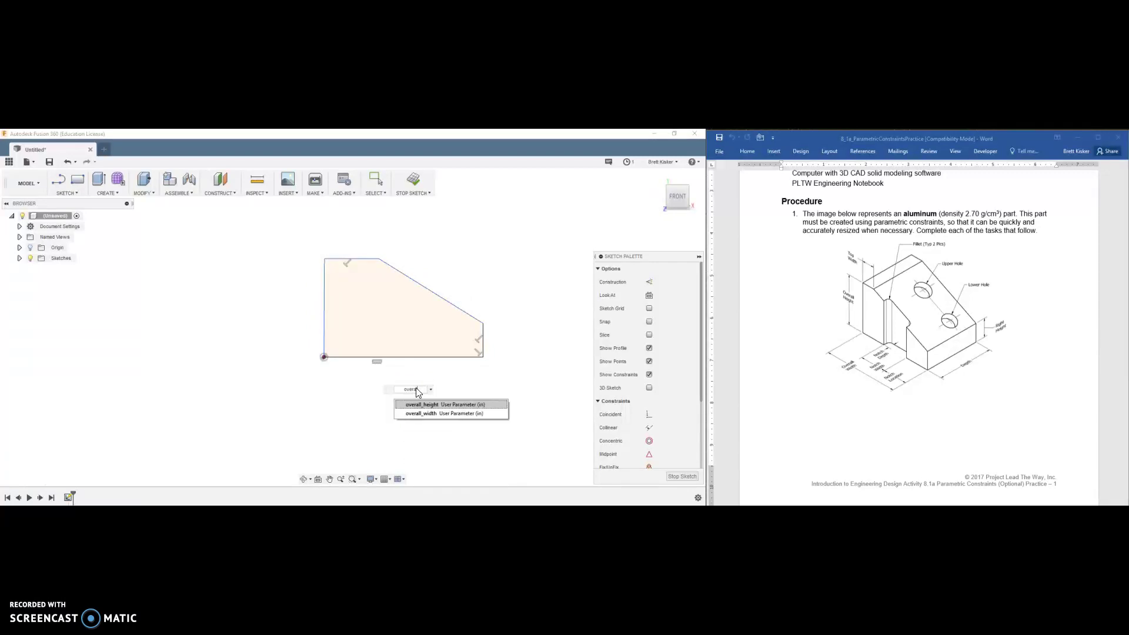
pyautogui.click(428, 414)
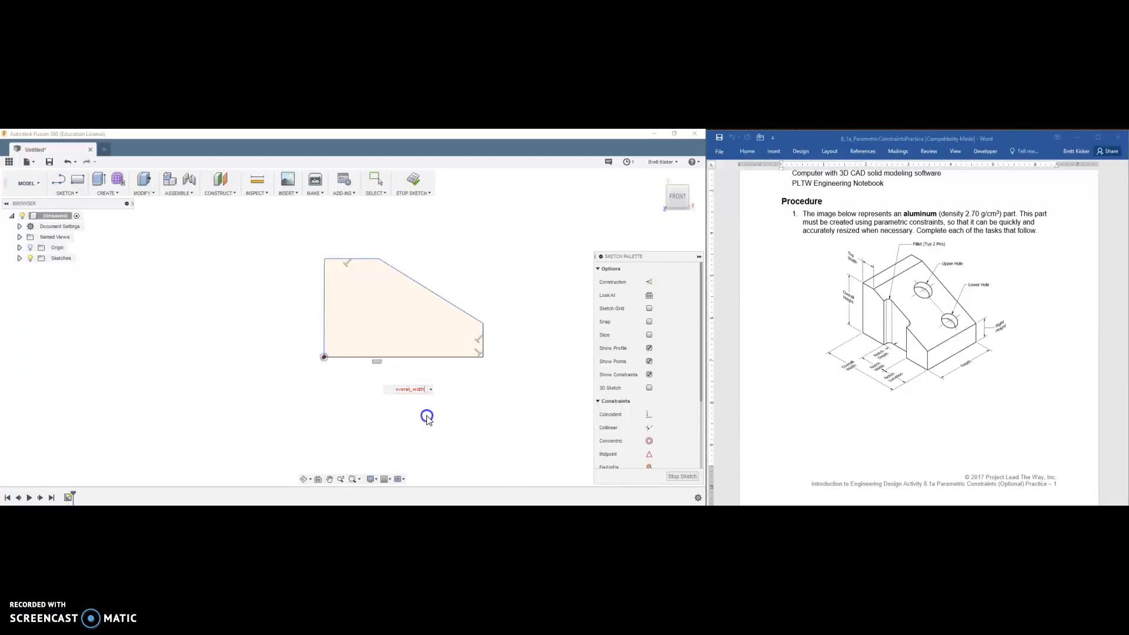
pyautogui.press('Return')
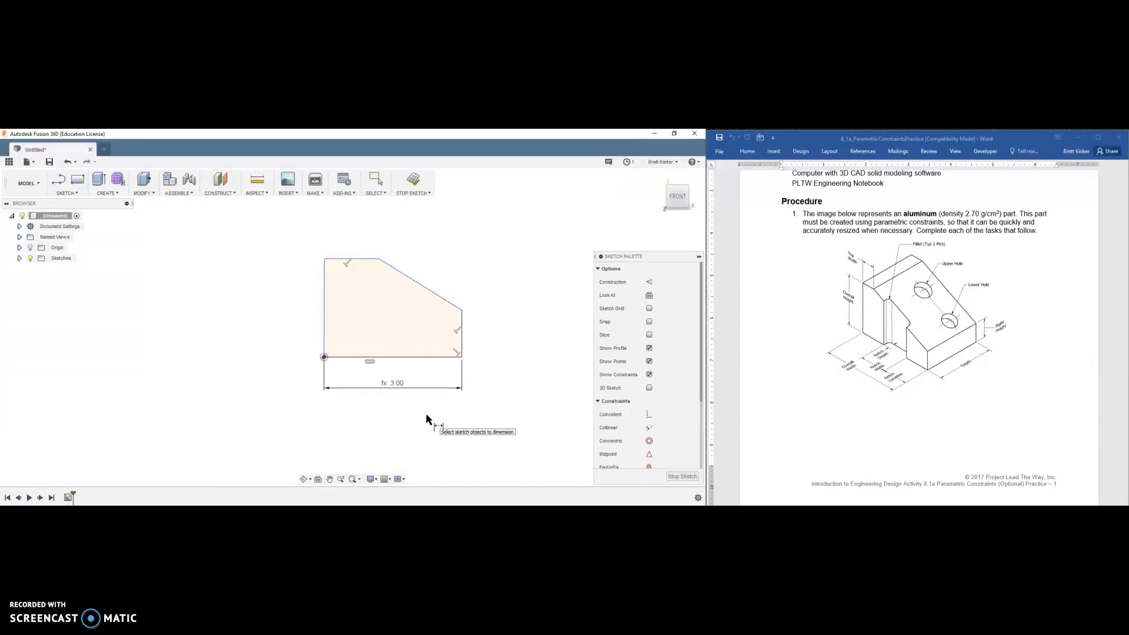
# Step: Dimension the profile's short right vertical edge and set it to the parameter right_height
pyautogui.click(462, 340)
pyautogui.click(491, 335)
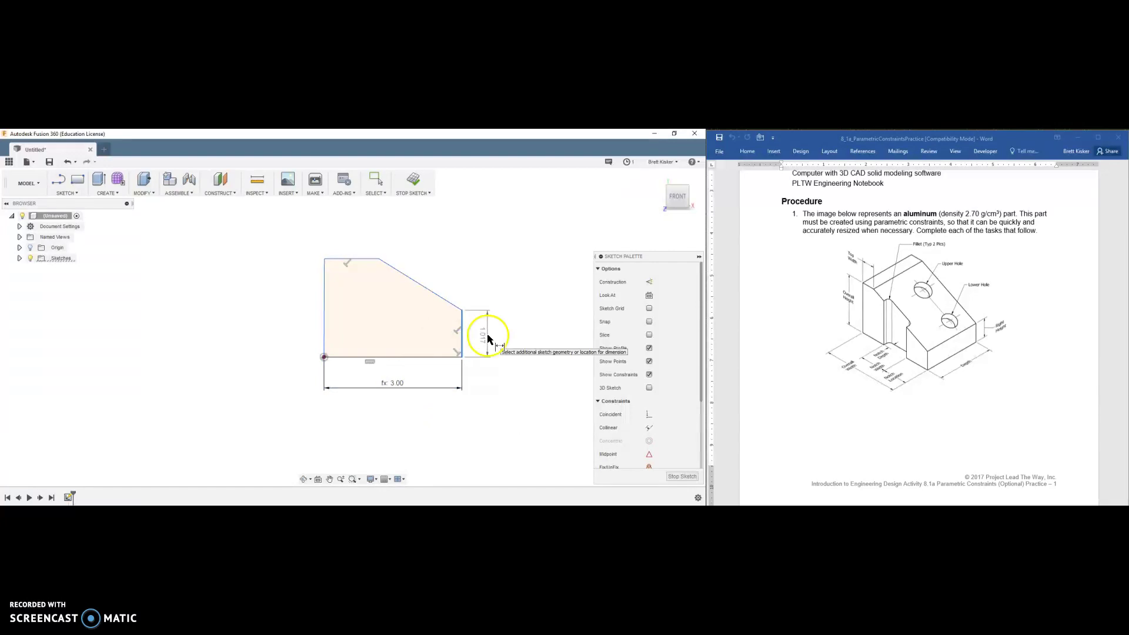
pyautogui.write('ri')
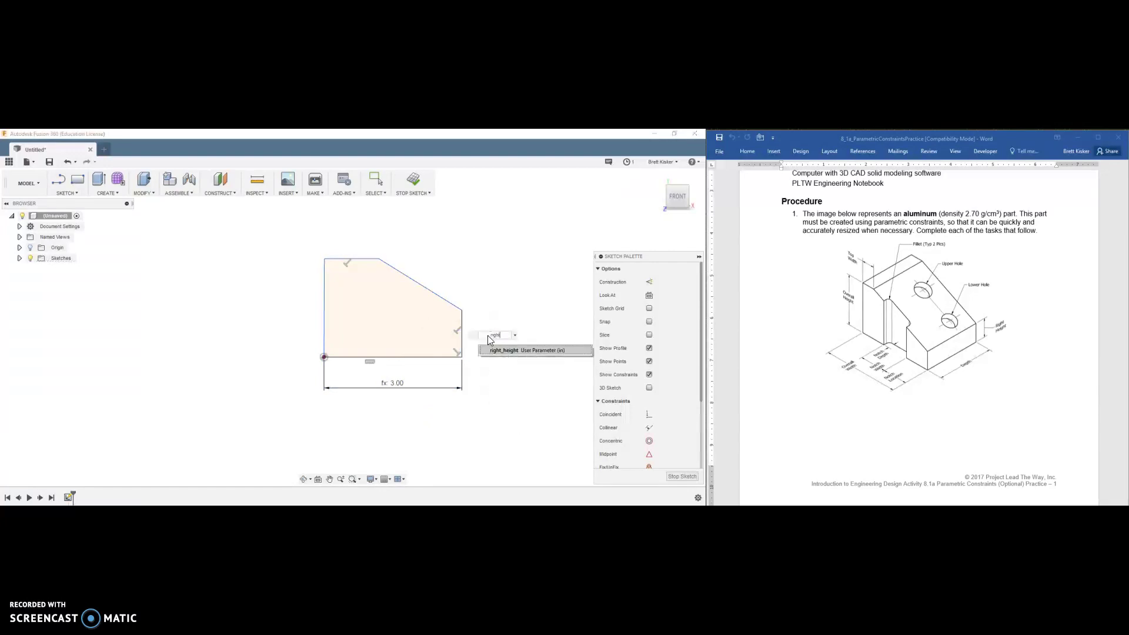
pyautogui.write('ght')
pyautogui.click(493, 349)
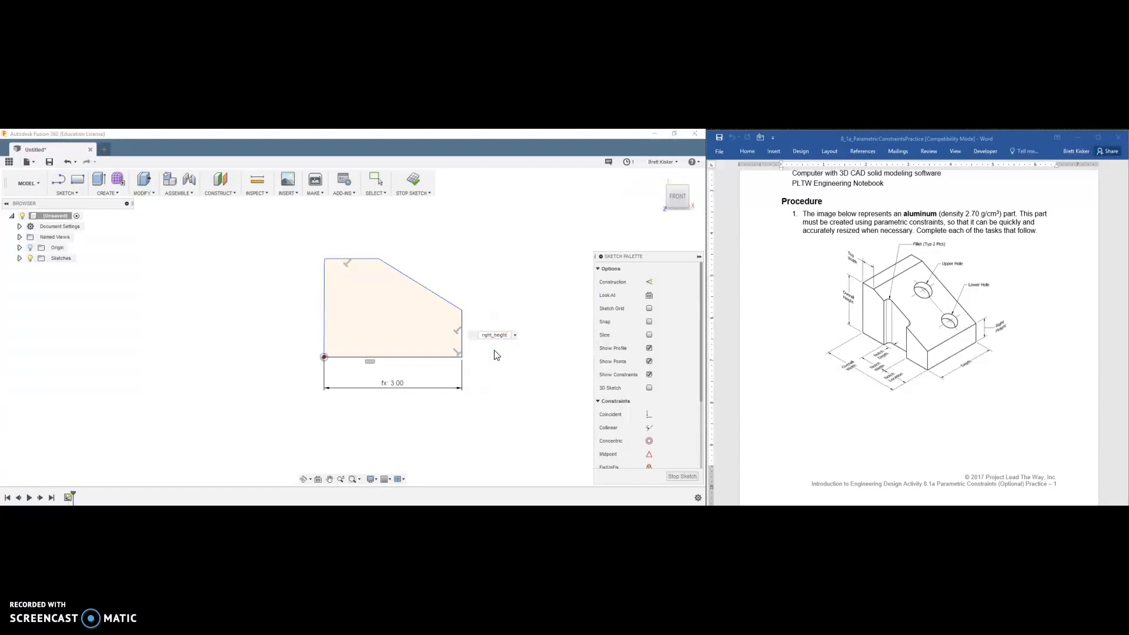
pyautogui.press('Return')
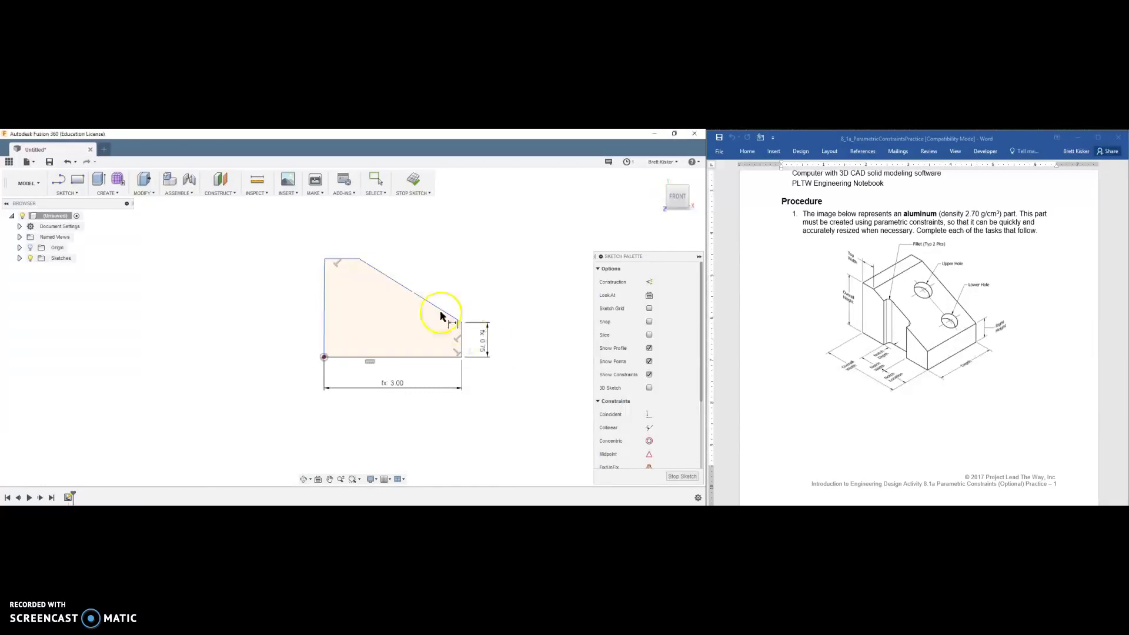
# Step: Dimension the profile's tall left edge and set it to the parameter overall_height
pyautogui.click(323, 290)
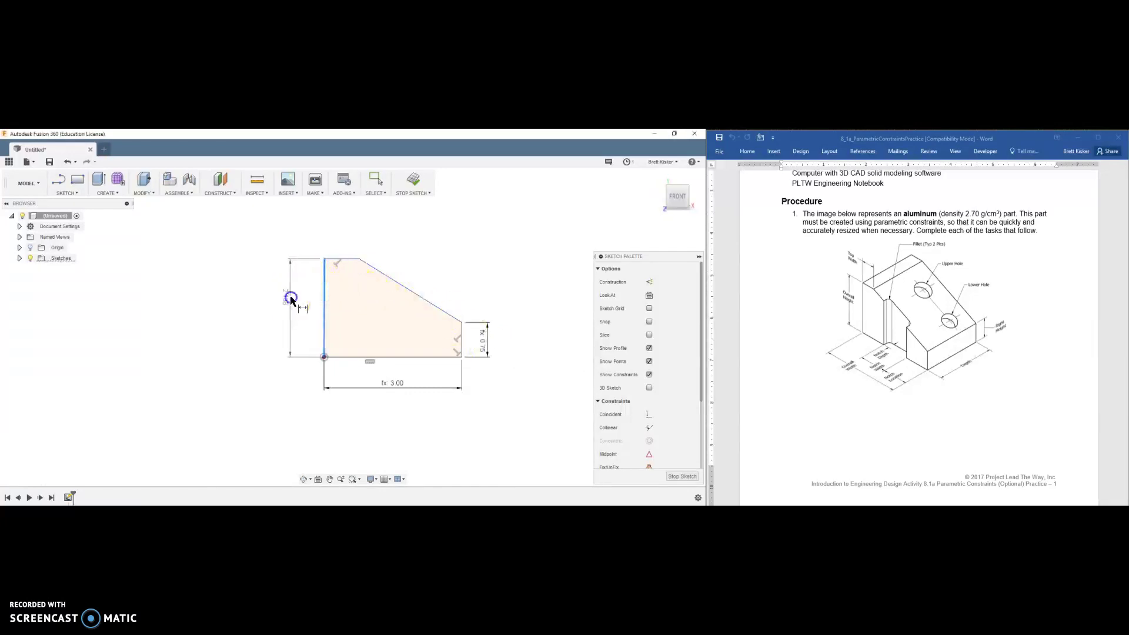
pyautogui.click(293, 299)
pyautogui.write('overal')
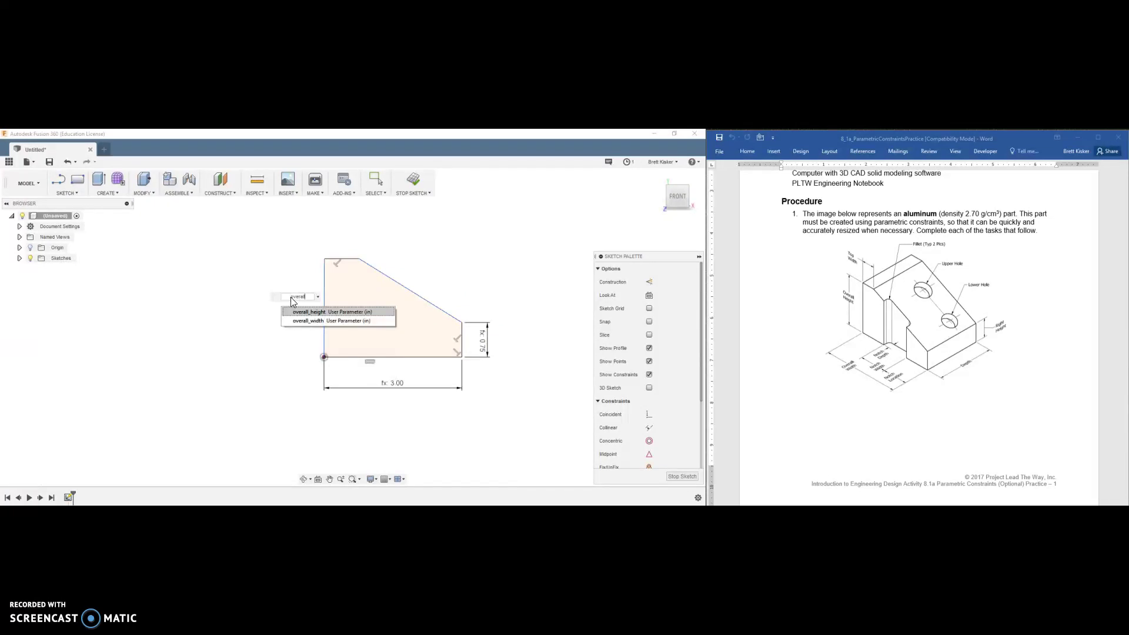
pyautogui.write('l')
pyautogui.click(303, 311)
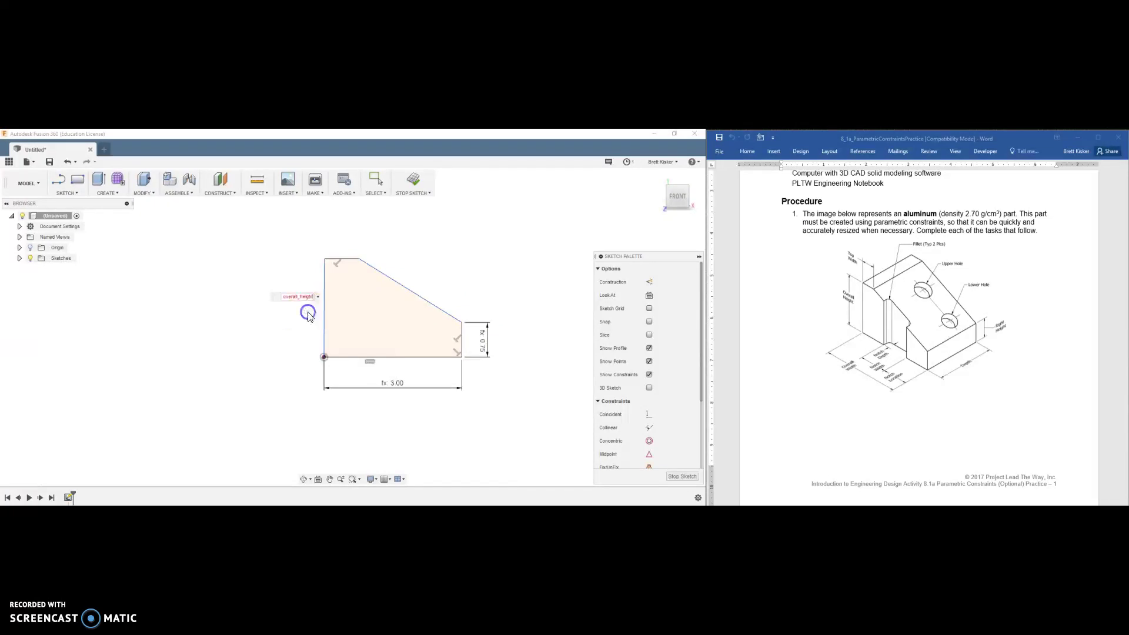
pyautogui.press('Return')
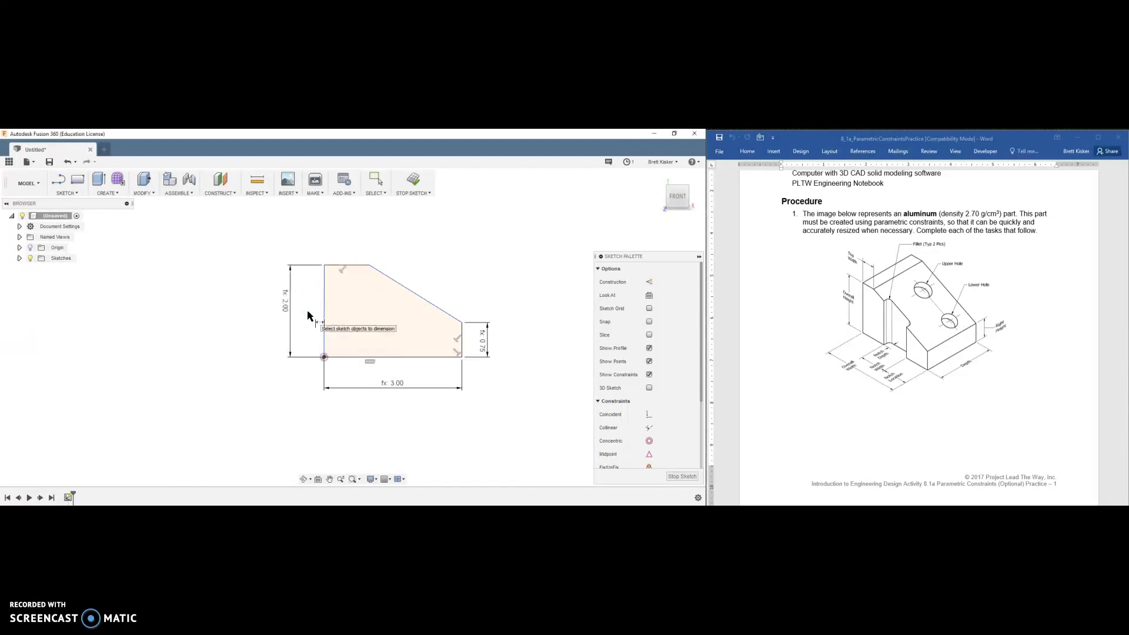
# Step: Dimension the profile's short horizontal top edge and set it to the parameter top_width
pyautogui.click(342, 266)
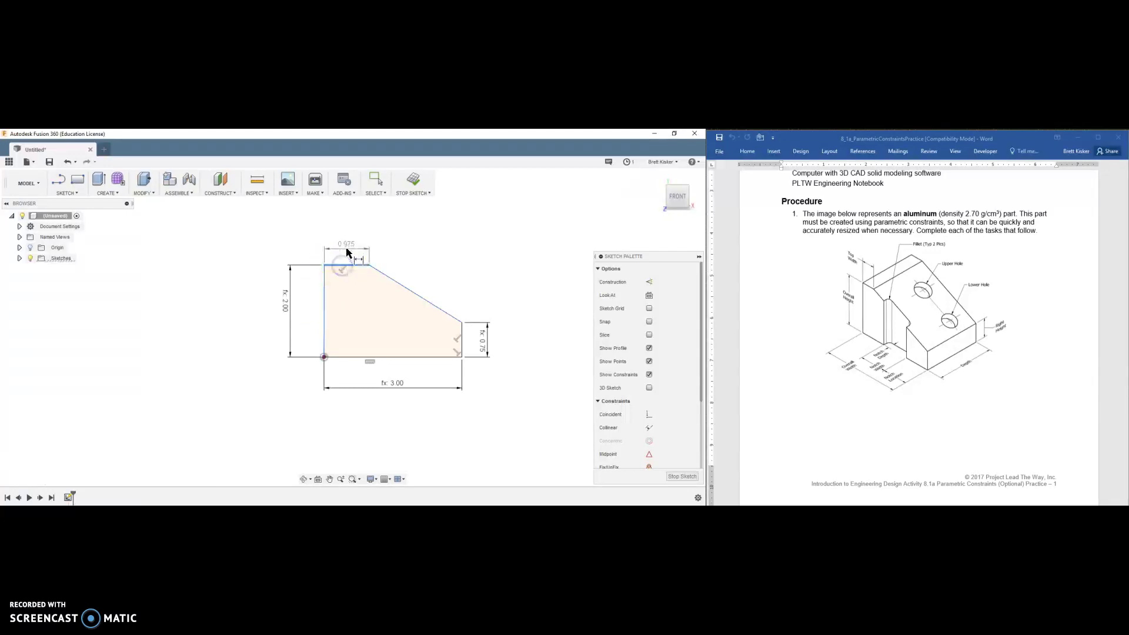
pyautogui.click(347, 253)
pyautogui.write('top')
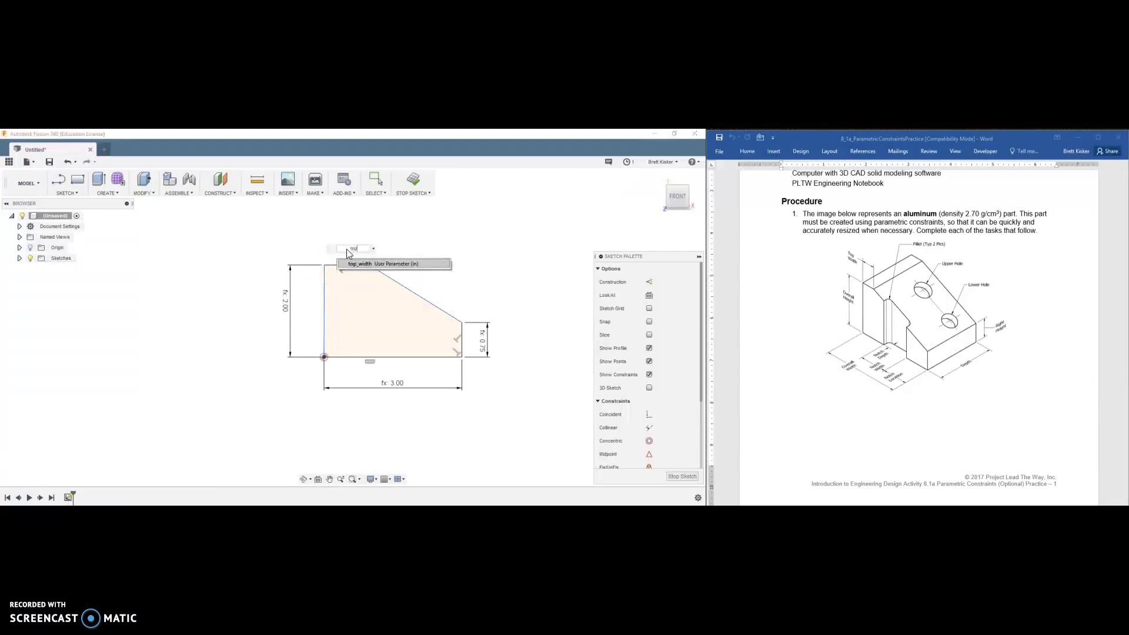
pyautogui.click(354, 262)
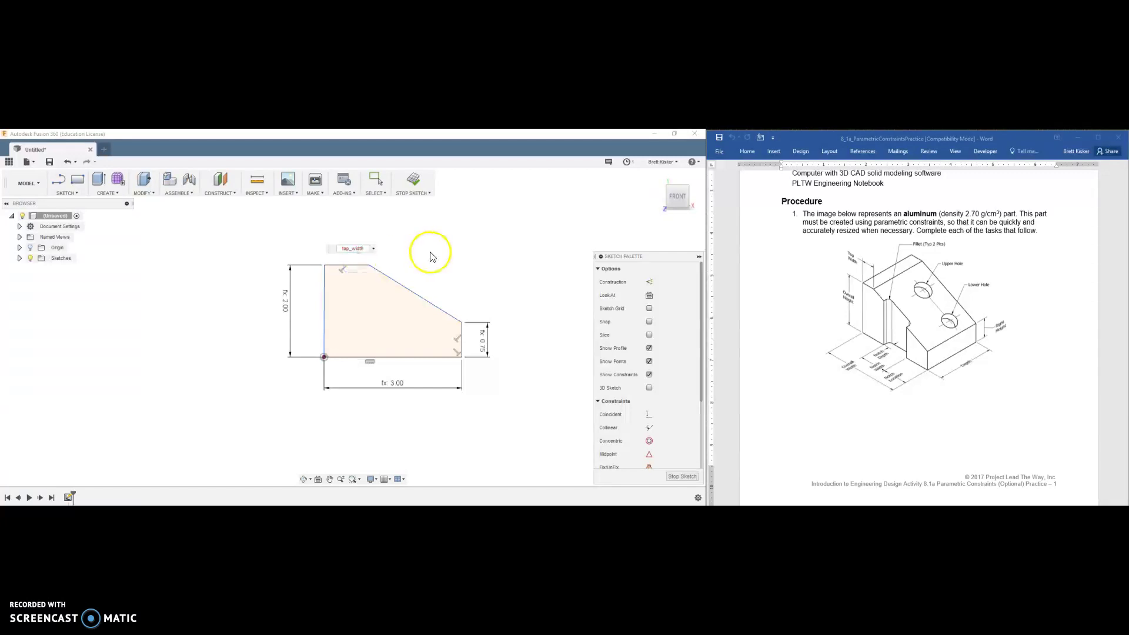
pyautogui.press('Return')
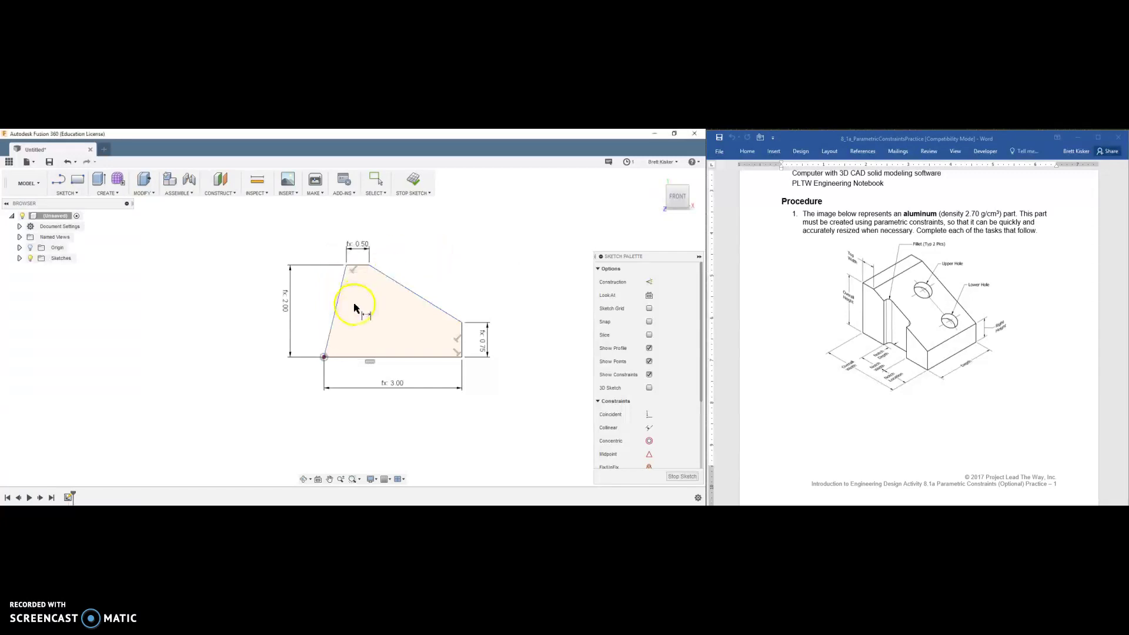
# Step: Make the slanted left edge vertical with a Horizontal/Vertical constraint and finish the sketch
pyautogui.scroll(1, 356, 304)
pyautogui.scroll(-3, 650, 367)
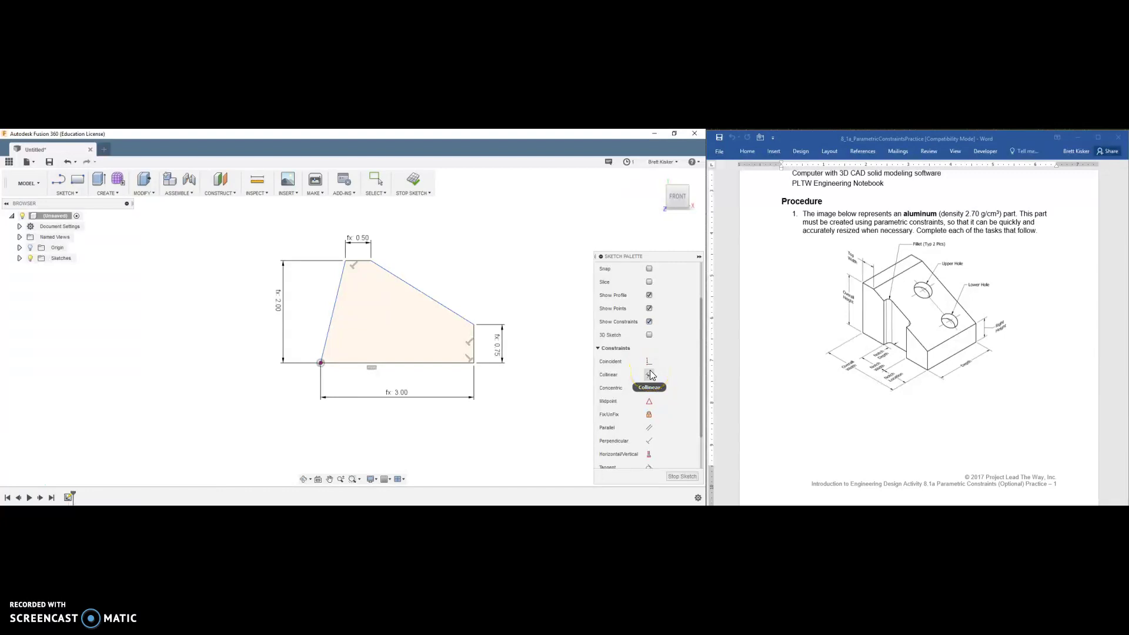
pyautogui.click(650, 374)
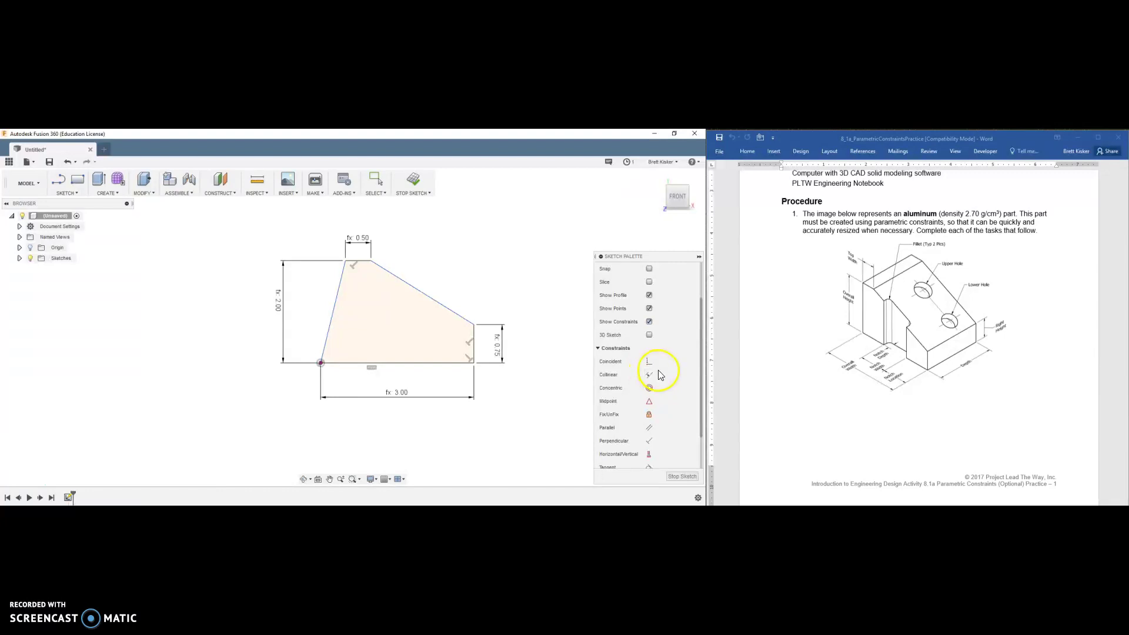
pyautogui.click(649, 454)
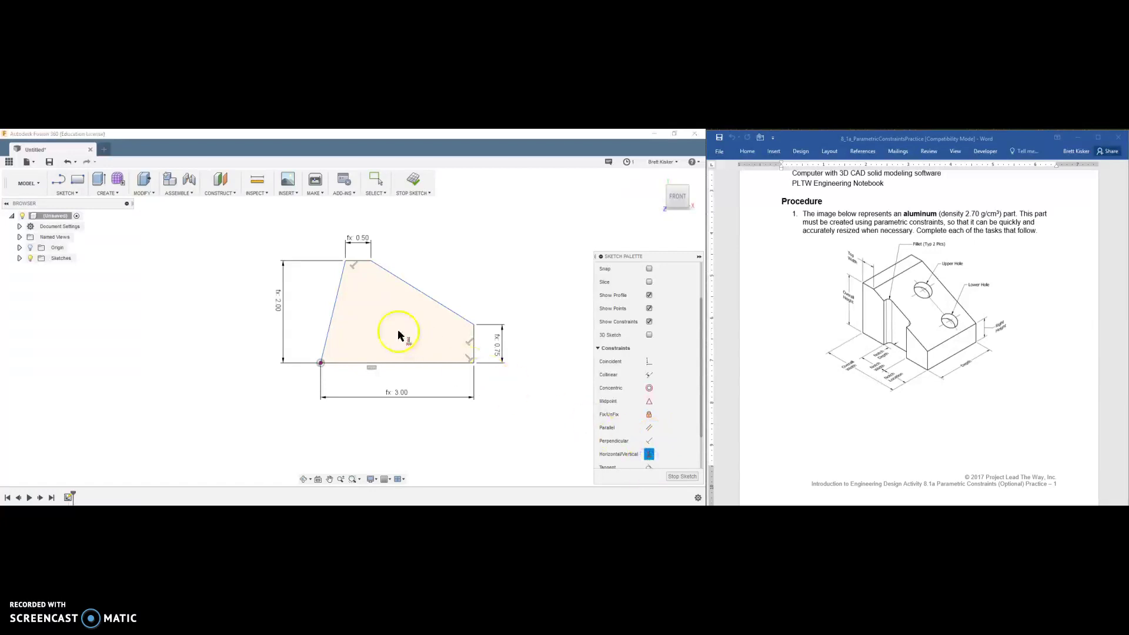
pyautogui.click(335, 302)
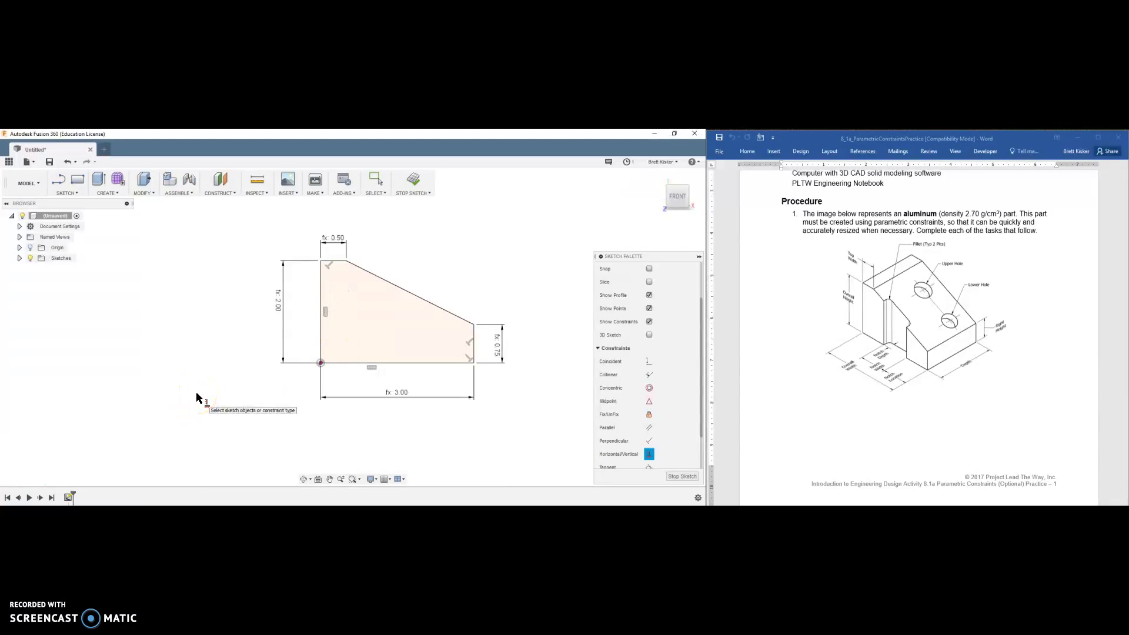
pyautogui.rightClick(196, 394)
pyautogui.click(217, 396)
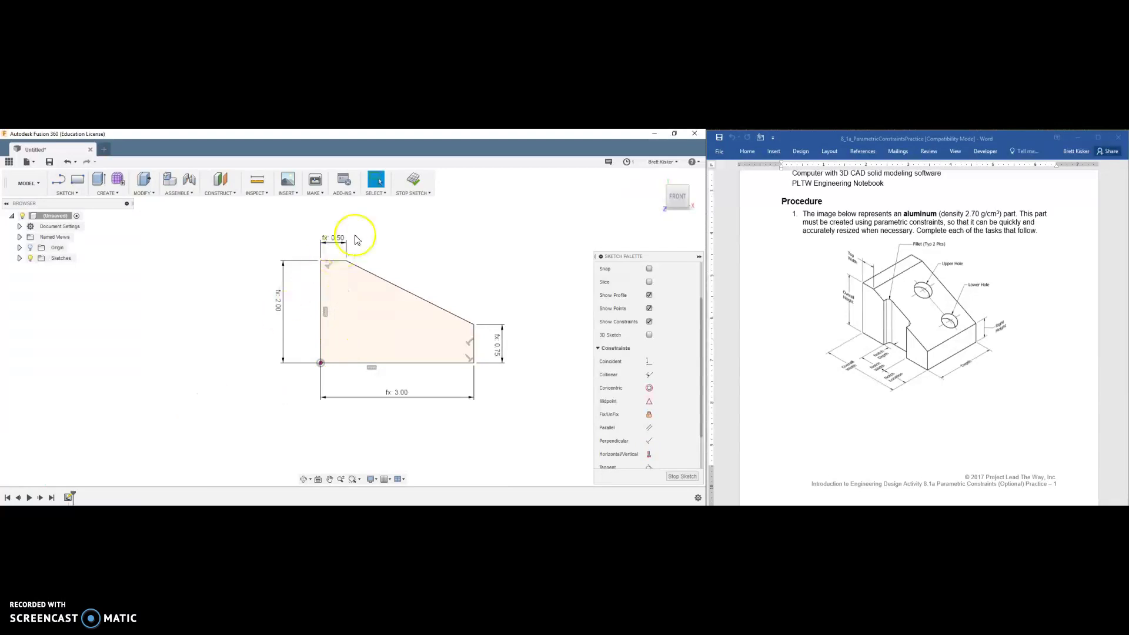
pyautogui.click(413, 184)
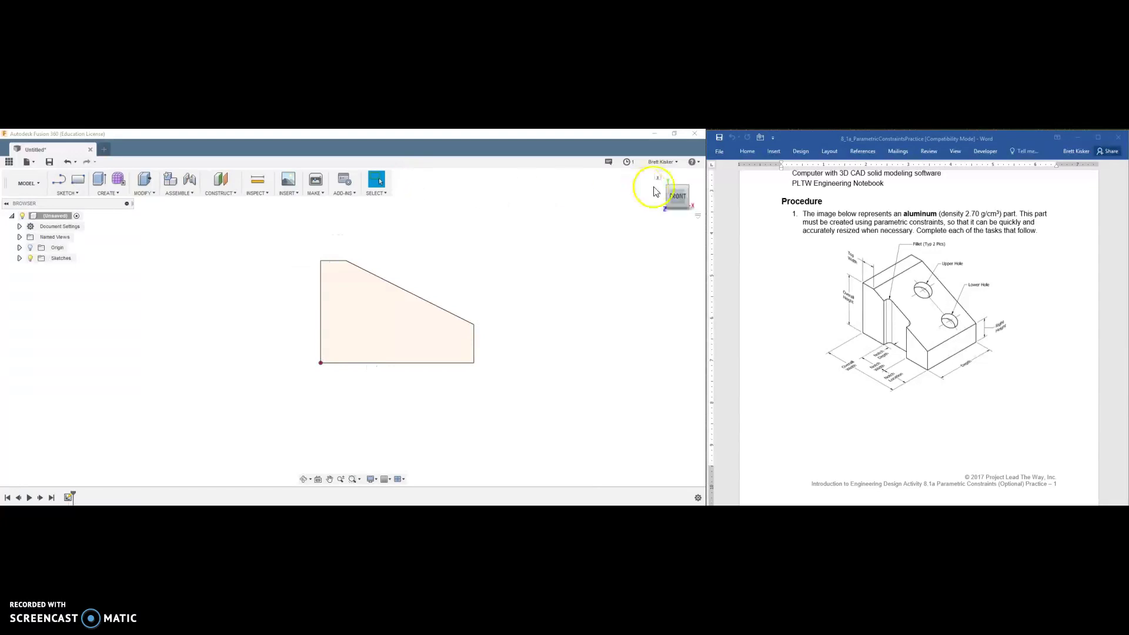
# Step: Extrude the closed base profile backward as a new body with the distance set to -depth
pyautogui.moveTo(660, 181)
pyautogui.mouseDown()
pyautogui.moveTo(535, 272)
pyautogui.moveTo(466, 341)
pyautogui.mouseUp()
pyautogui.press('e')
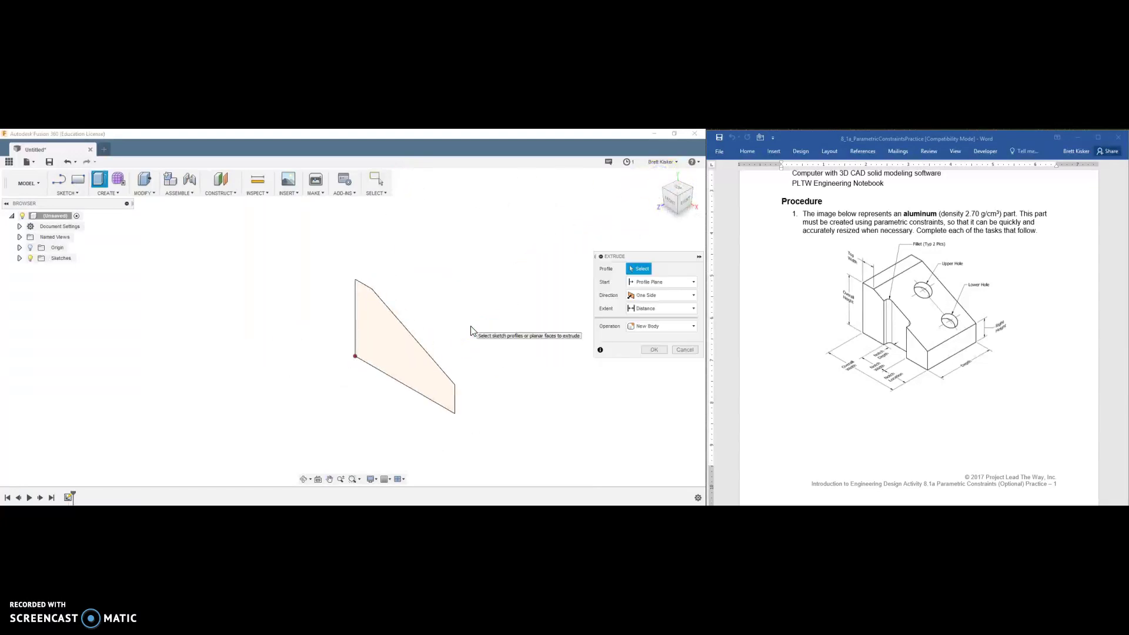
pyautogui.click(392, 344)
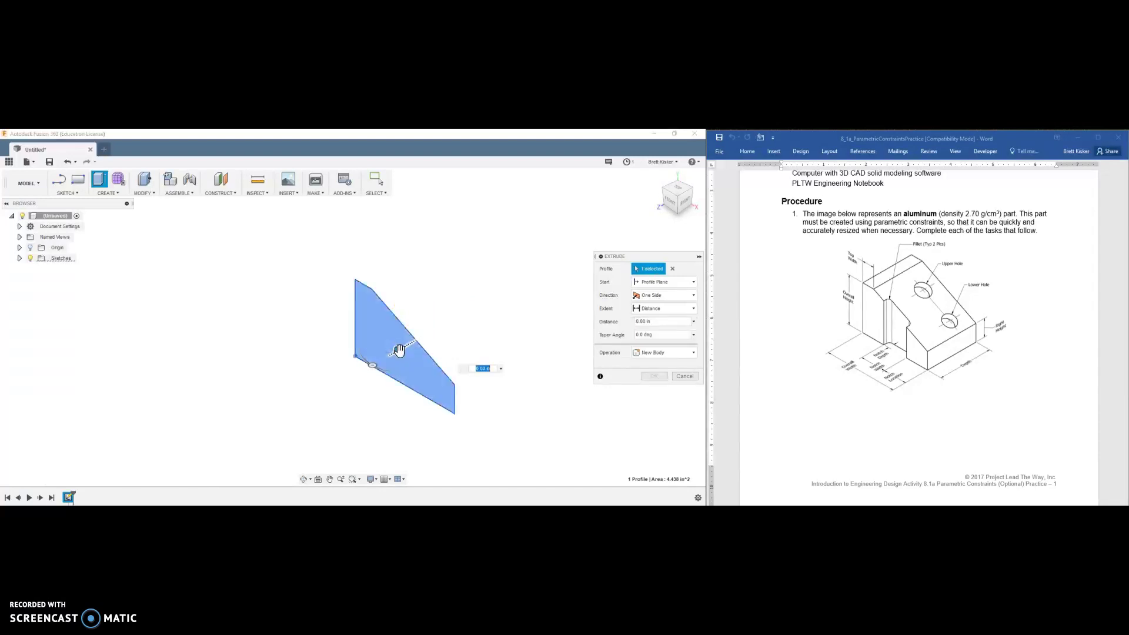
pyautogui.moveTo(468, 325); pyautogui.dragTo(492, 314)
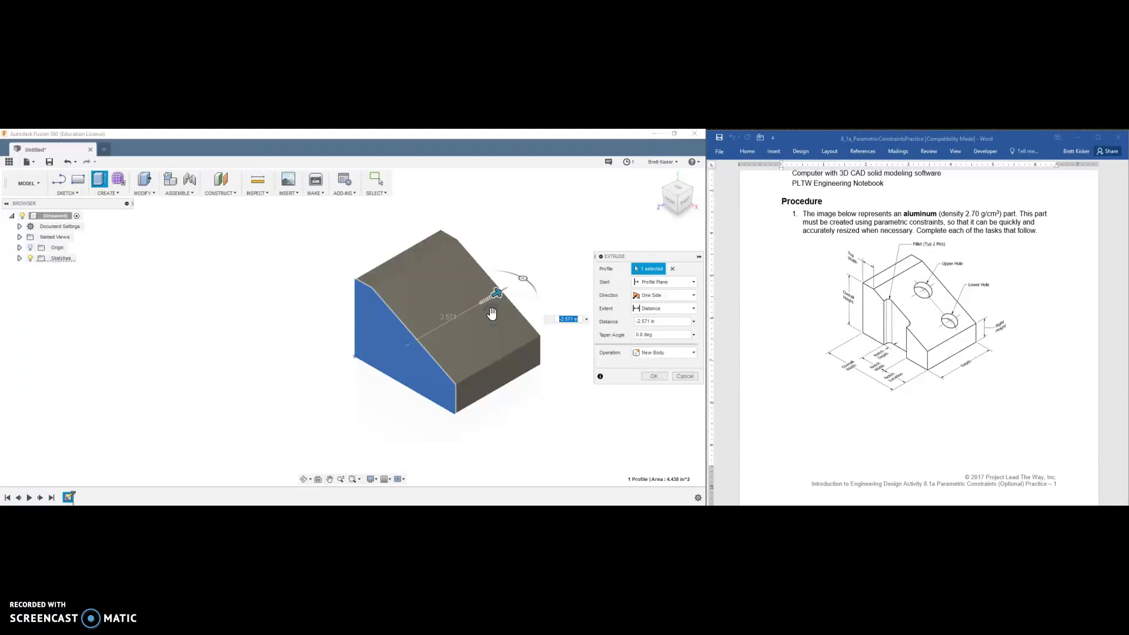
pyautogui.click(573, 318)
pyautogui.write('-de')
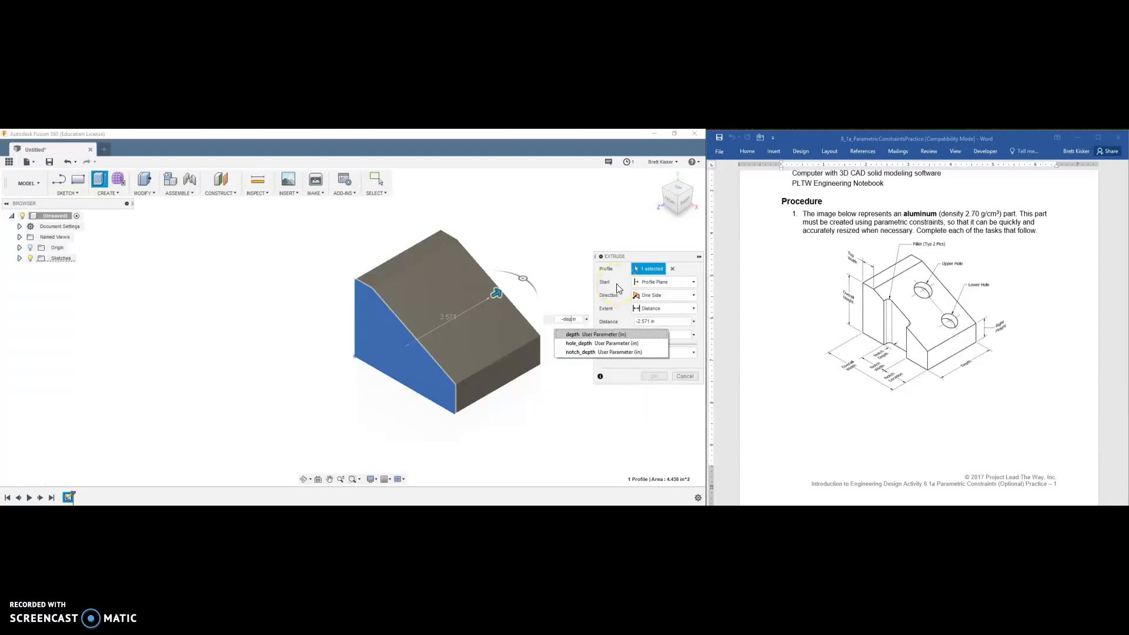
pyautogui.write('p')
pyautogui.click(606, 334)
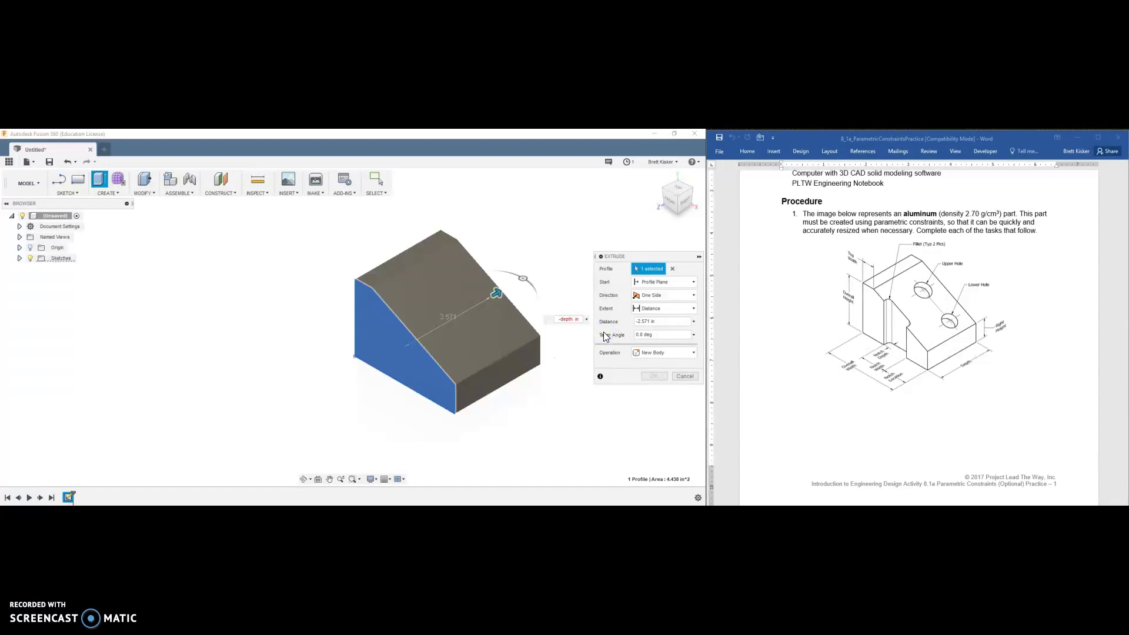
pyautogui.press('BackSpace')
pyautogui.press('BackSpace')
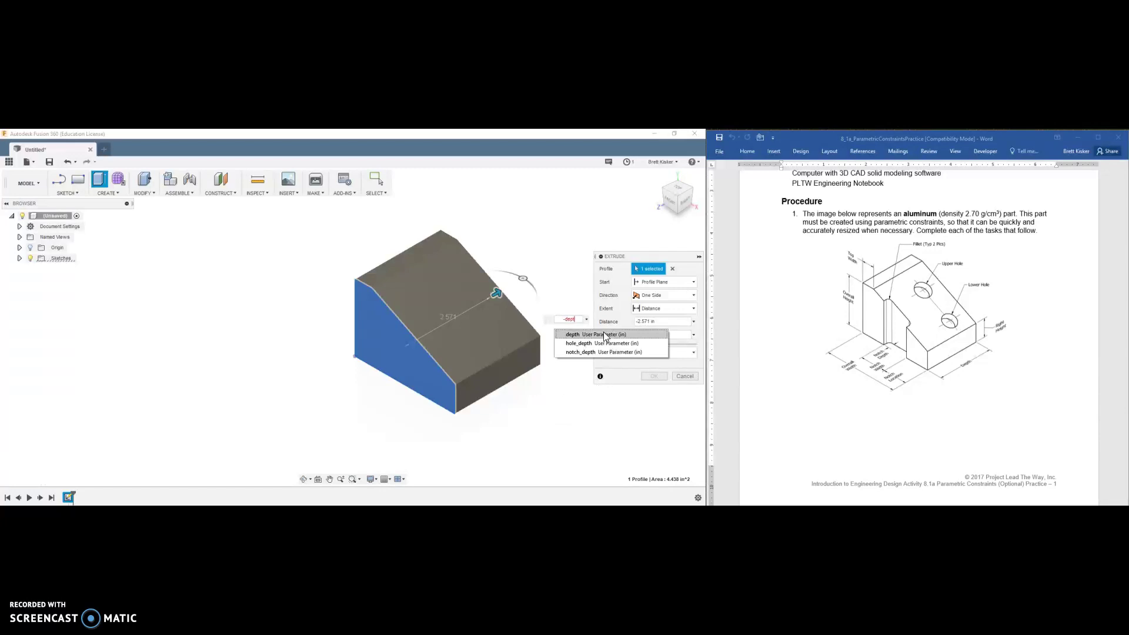
pyautogui.click(603, 334)
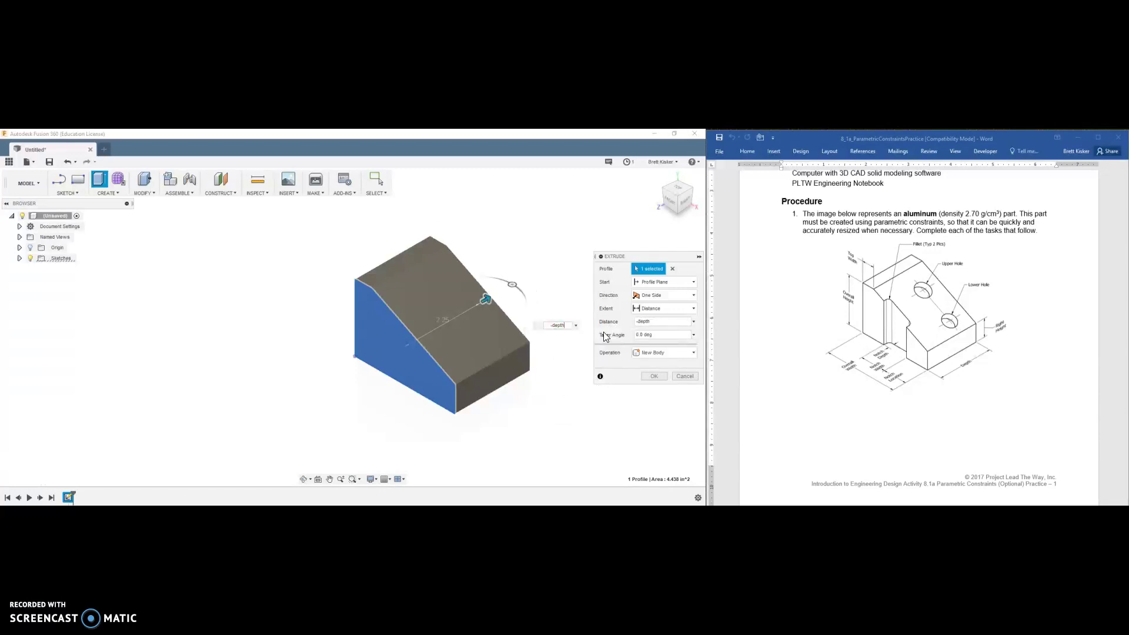
pyautogui.press('Return')
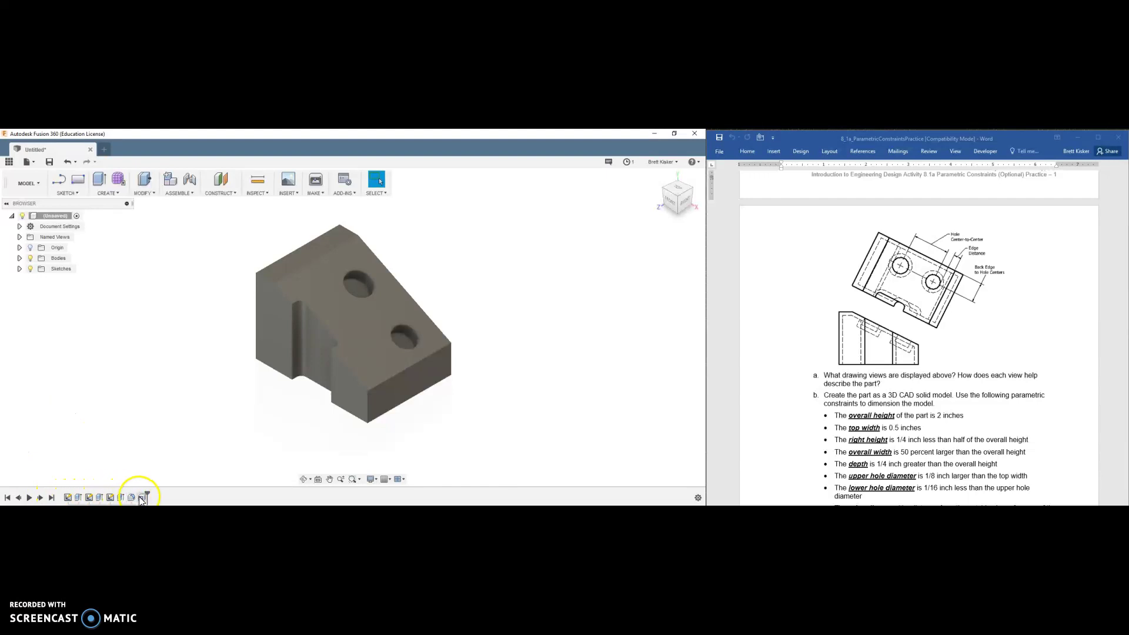
# Step: Review the timeline by rolling it back to the base extrusion and forward again past the two hole cuts
pyautogui.click(89, 497)
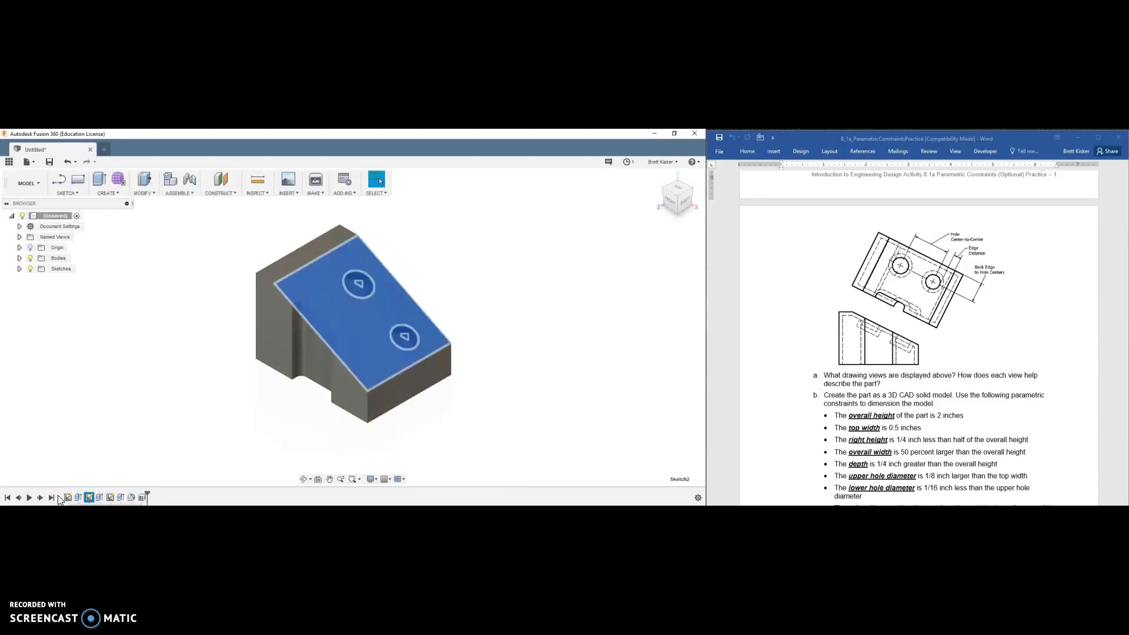
pyautogui.click(78, 498)
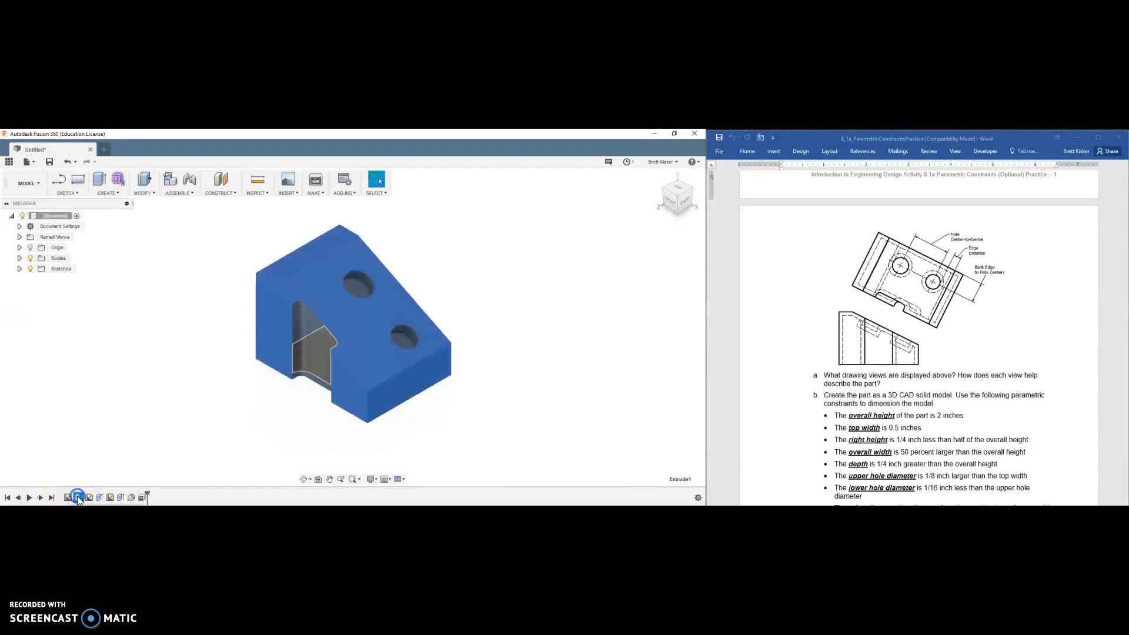
pyautogui.moveTo(146, 493); pyautogui.dragTo(84, 487)
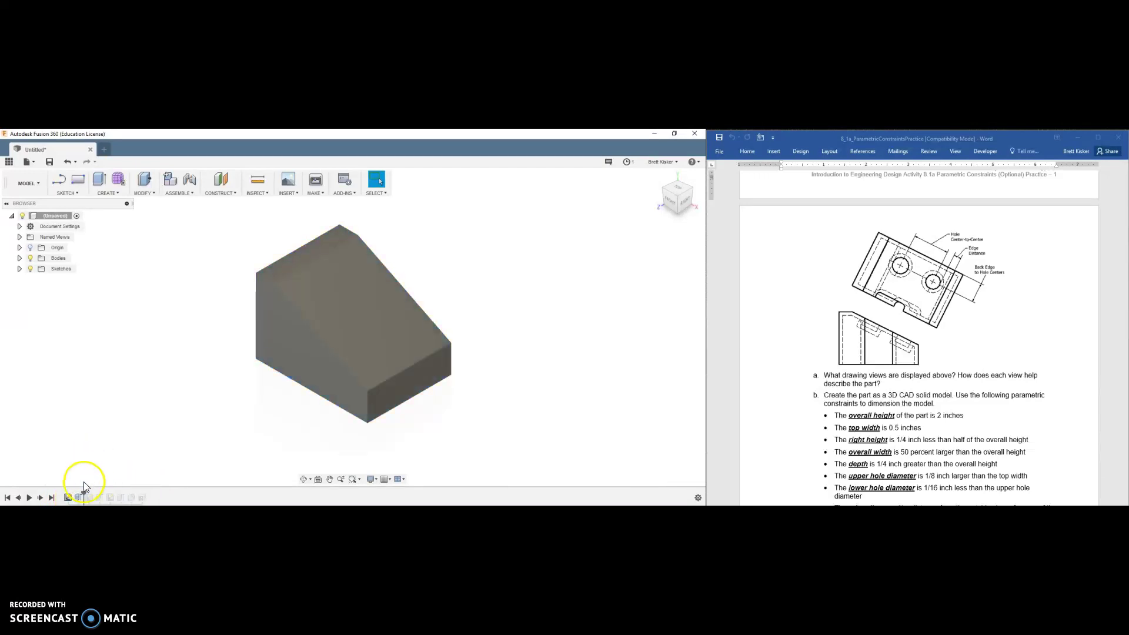
pyautogui.moveTo(84, 492); pyautogui.dragTo(105, 493)
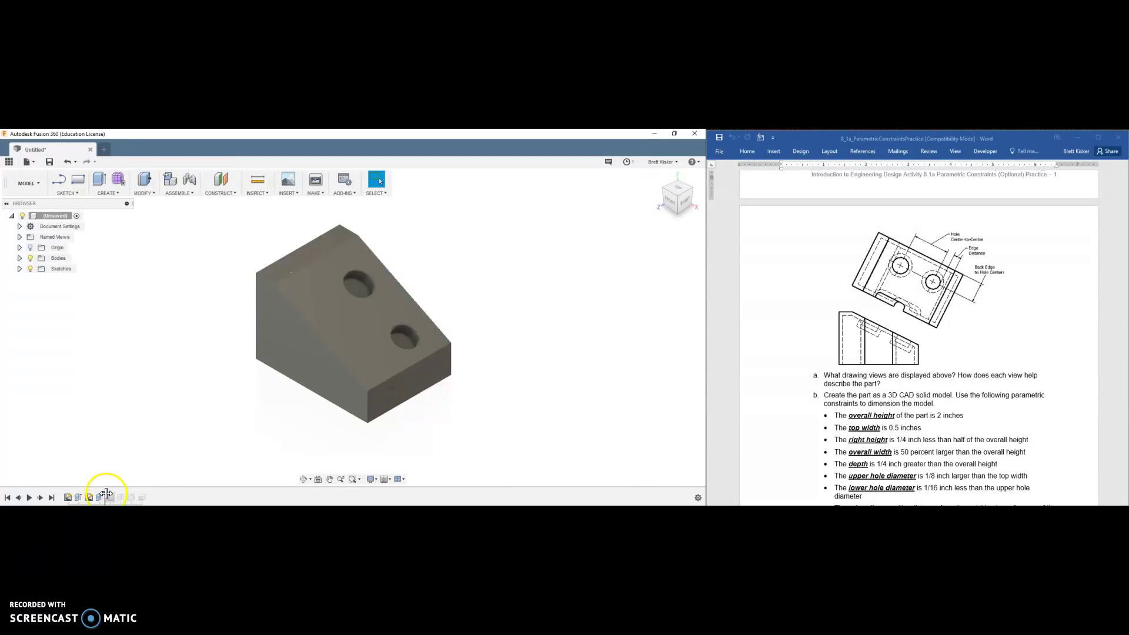
# Step: Examine the notch sketch on the part's underside and roll the timeline forward past the notch cut
pyautogui.click(107, 494)
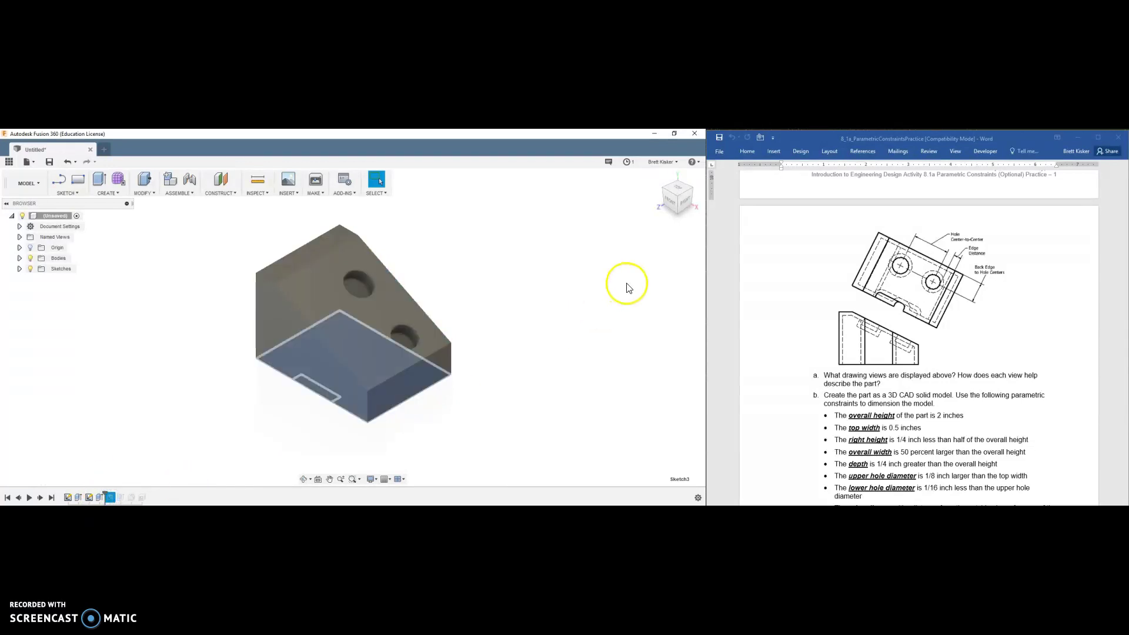
pyautogui.click(677, 213)
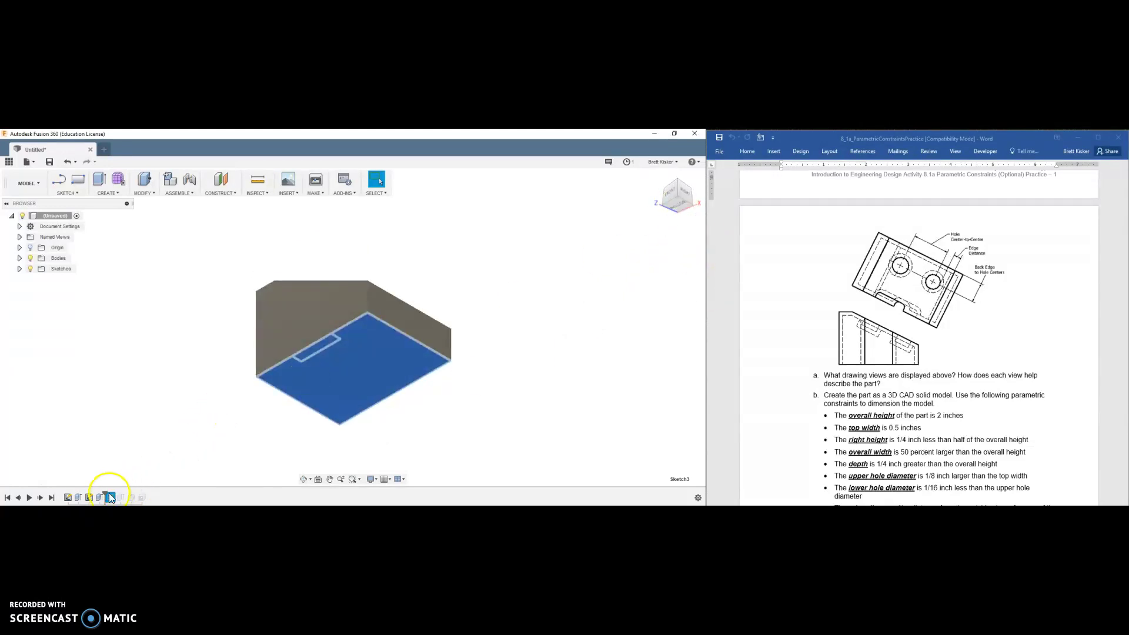
pyautogui.moveTo(105, 495); pyautogui.dragTo(125, 494)
pyautogui.click(117, 438)
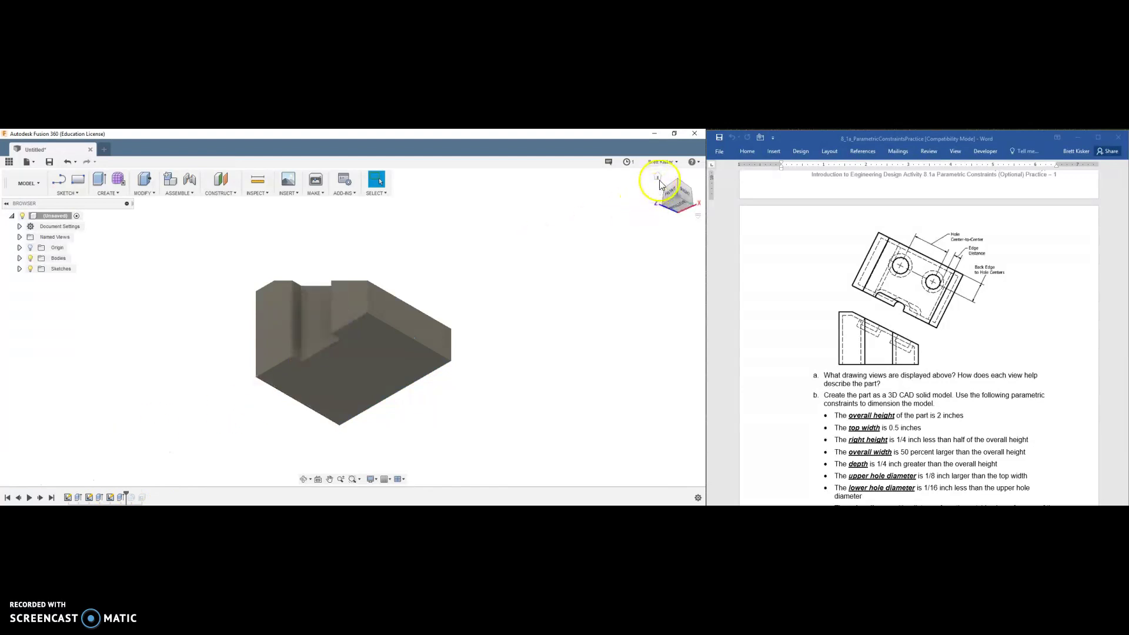
pyautogui.click(663, 185)
# Step: Roll the timeline forward through the fillet and shell features and examine the part's hollow underside
pyautogui.moveTo(125, 496); pyautogui.dragTo(135, 492)
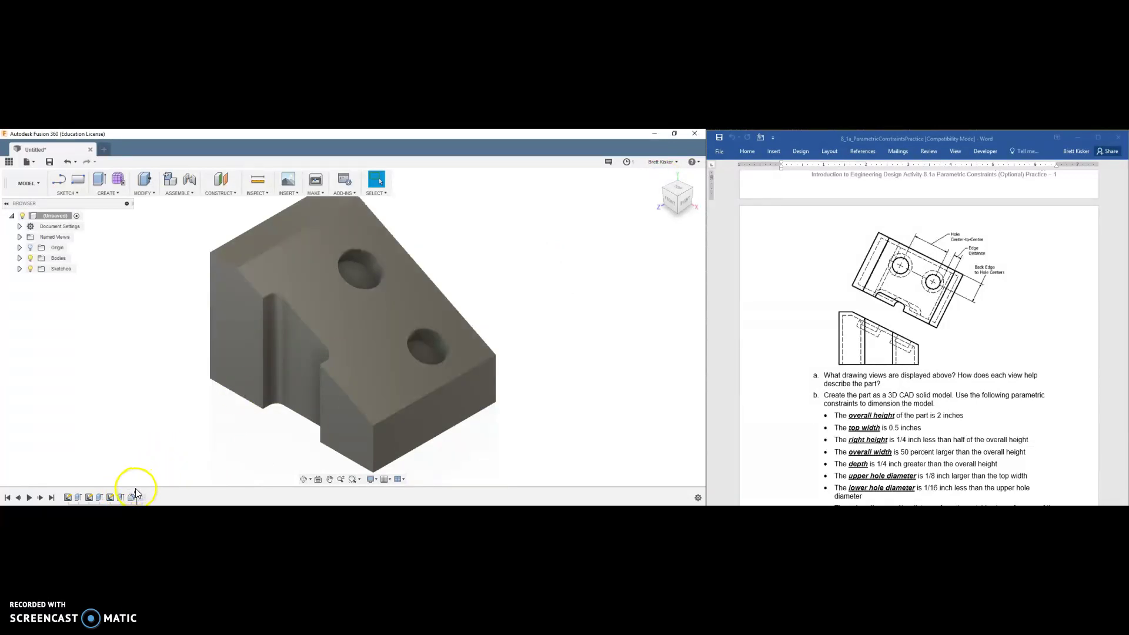
pyautogui.moveTo(137, 496); pyautogui.dragTo(148, 494)
pyautogui.click(678, 213)
pyautogui.click(678, 213)
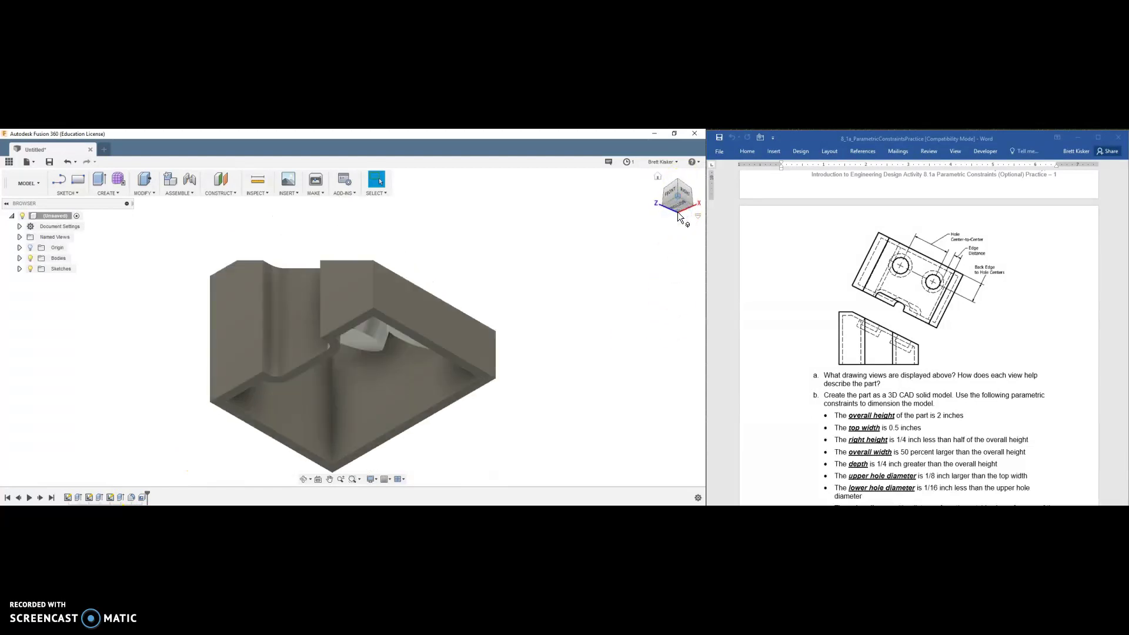
pyautogui.moveTo(679, 210)
pyautogui.mouseDown()
pyautogui.moveTo(674, 184)
pyautogui.moveTo(672, 235)
pyautogui.mouseUp()
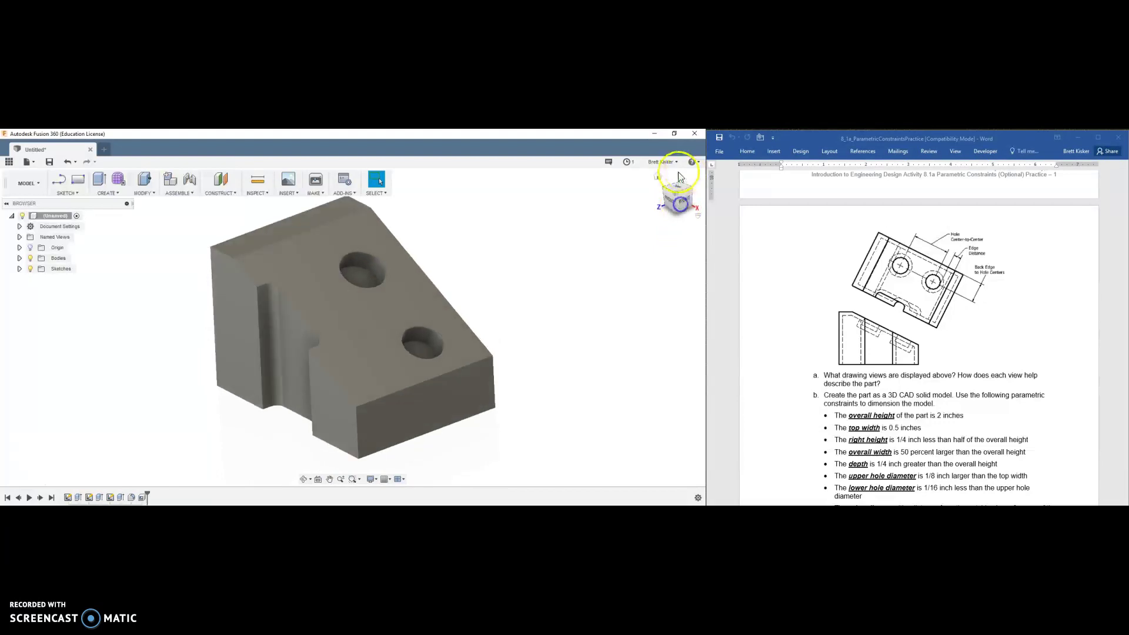
pyautogui.click(661, 178)
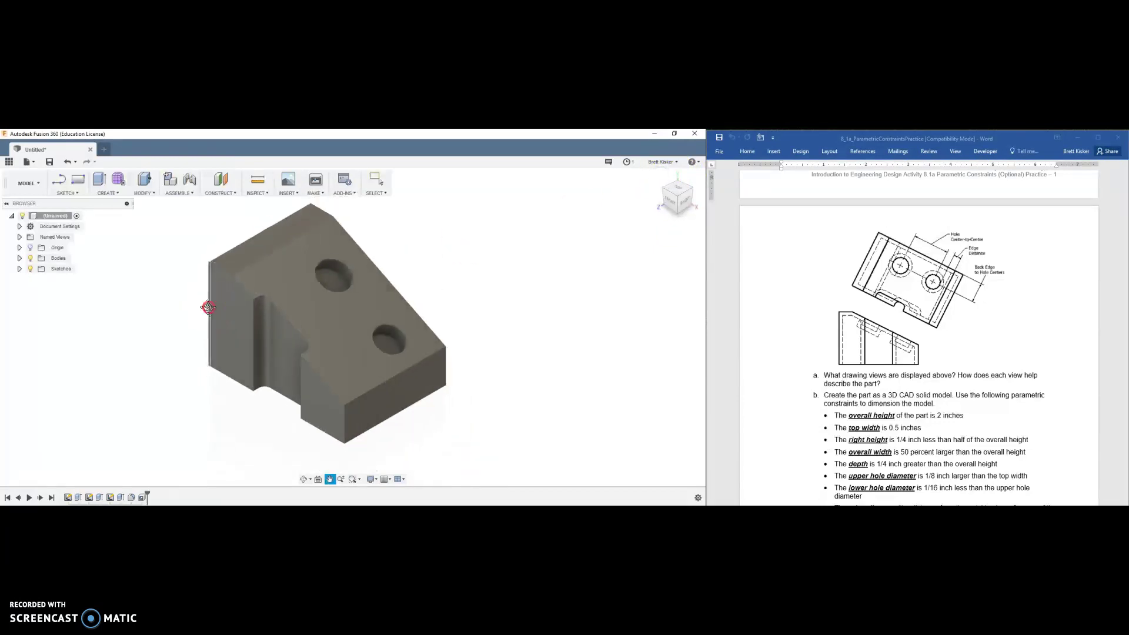
pyautogui.keyDown('shift'); pyautogui.moveTo(231, 327); pyautogui.dragTo(189, 254, button='middle'); pyautogui.keyUp('shift')
# Step: Assign the physical material Aluminum from the Metal category of the Fusion 360 Material Library to the body
pyautogui.click(144, 193)
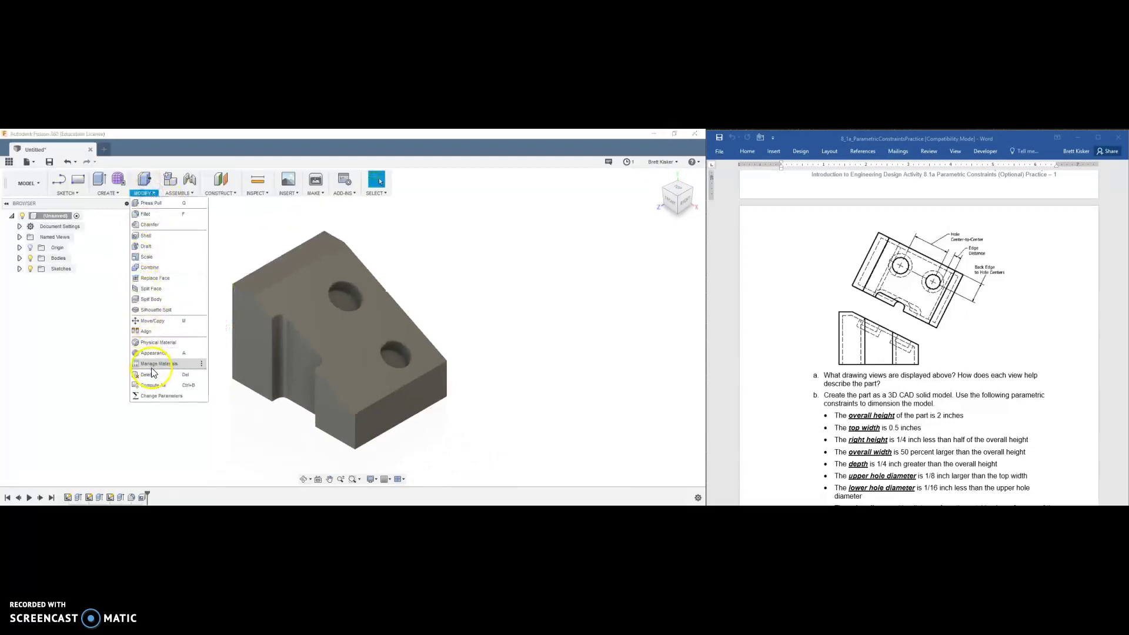
pyautogui.press('Escape')
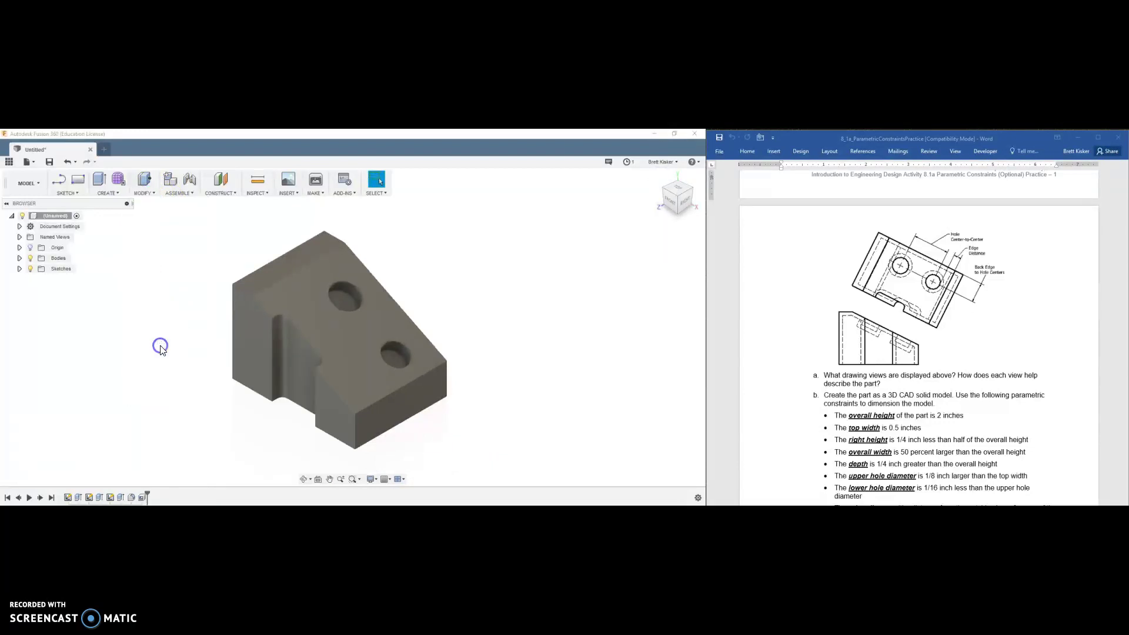
pyautogui.scroll(10, 956, 399)
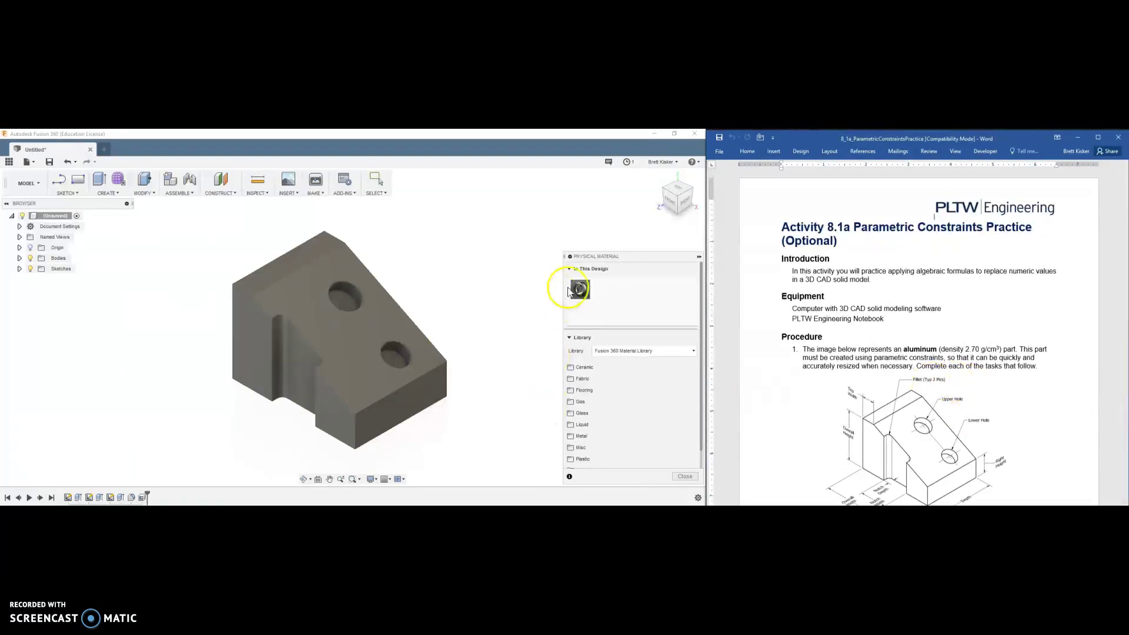
pyautogui.scroll(-1, 588, 418)
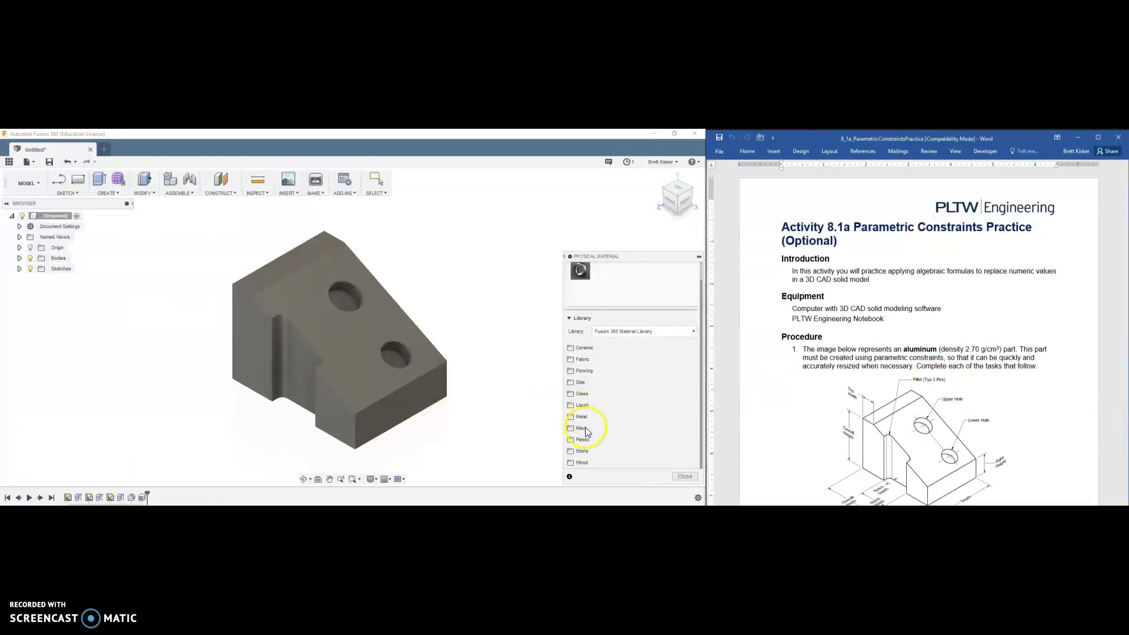
pyautogui.click(581, 417)
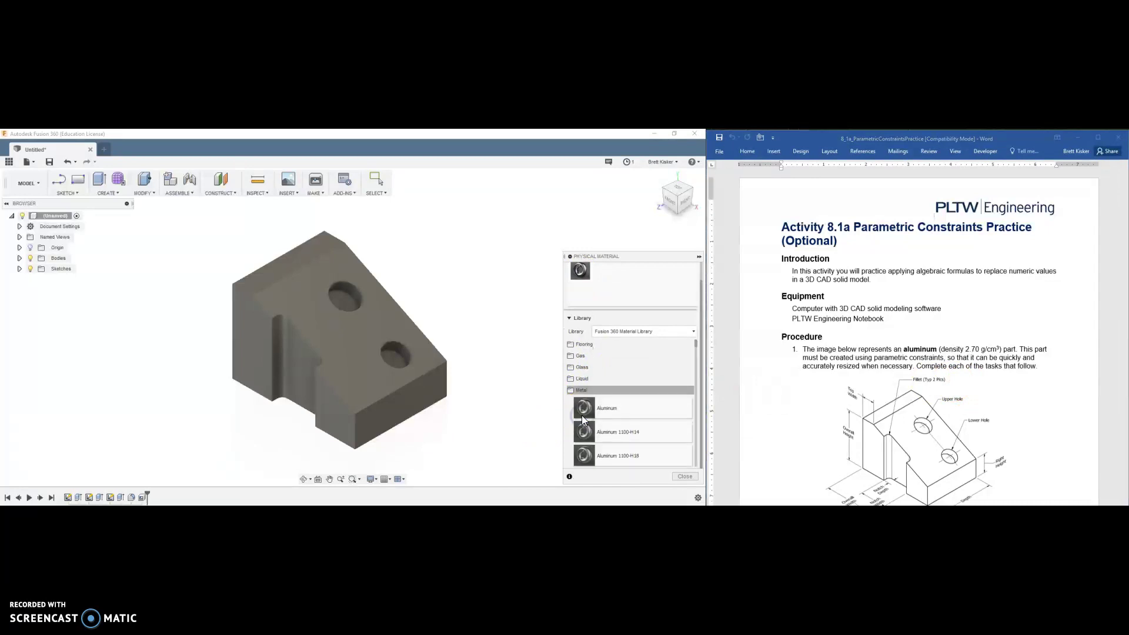
pyautogui.click(583, 415)
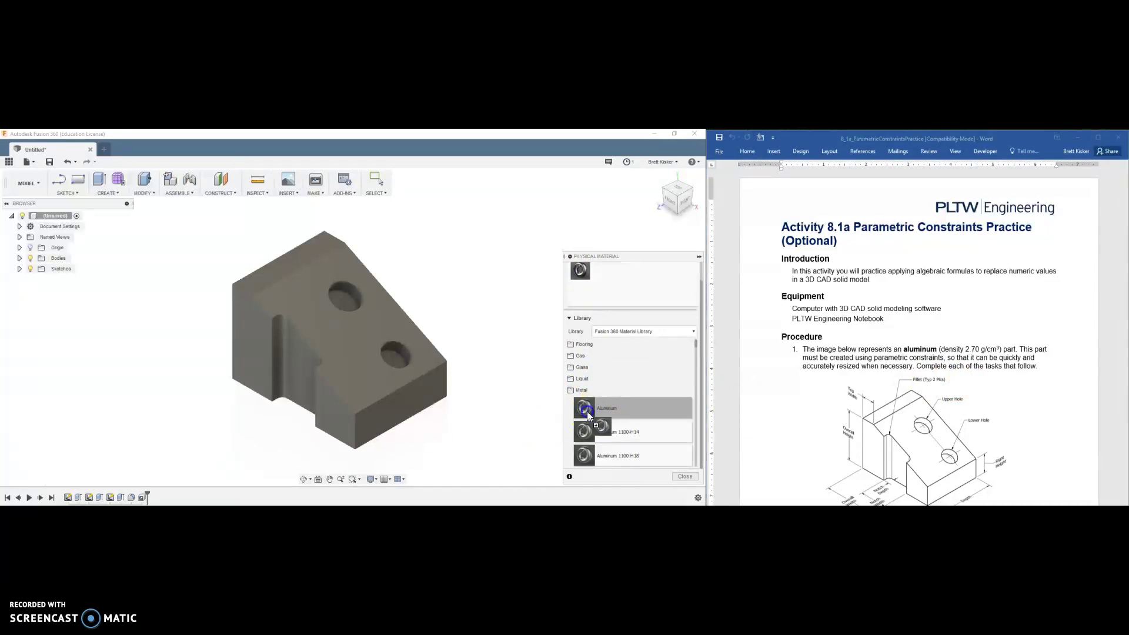
pyautogui.moveTo(576, 411); pyautogui.dragTo(398, 360)
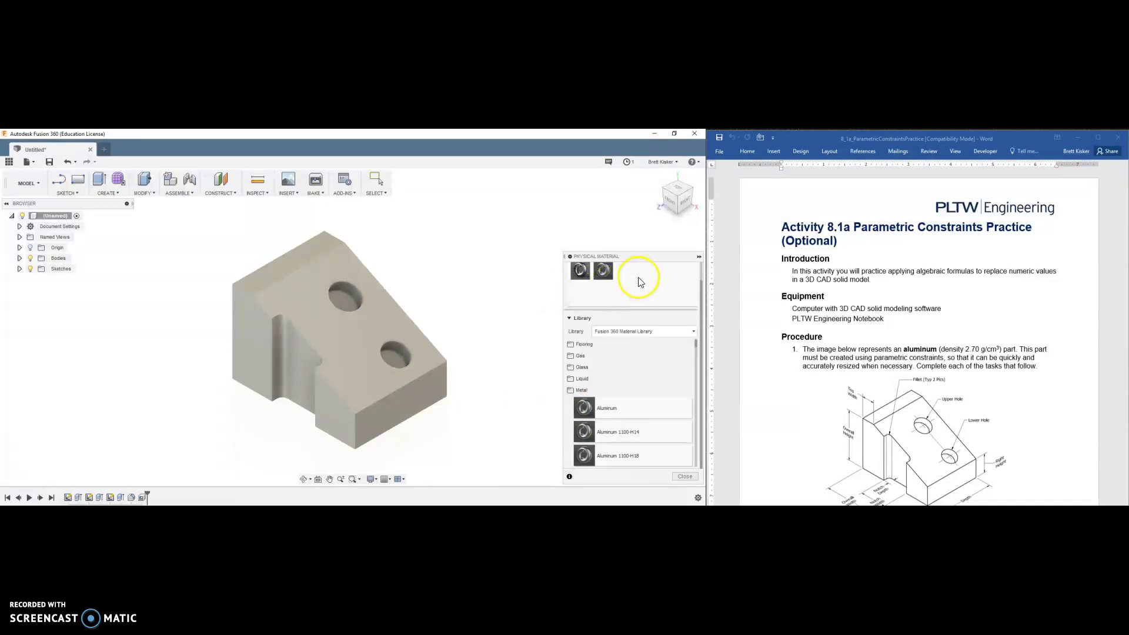
pyautogui.click(684, 477)
pyautogui.click(578, 351)
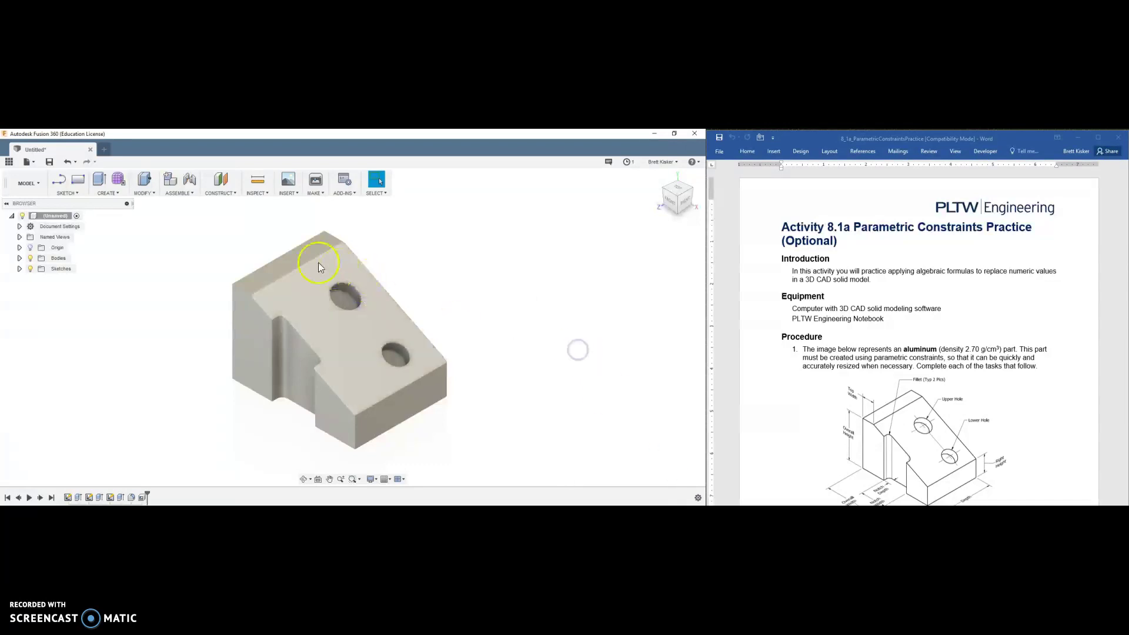
pyautogui.click(233, 226)
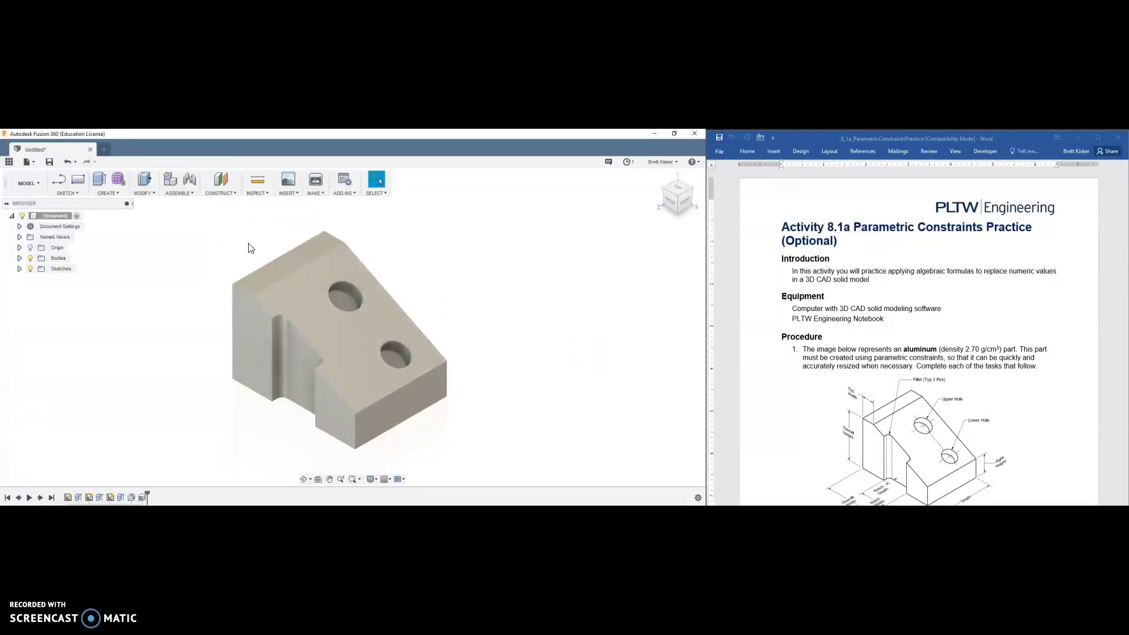
# Step: Examine the density, mass, volume and material of the body in its properties
pyautogui.click(19, 258)
pyautogui.rightClick(54, 270)
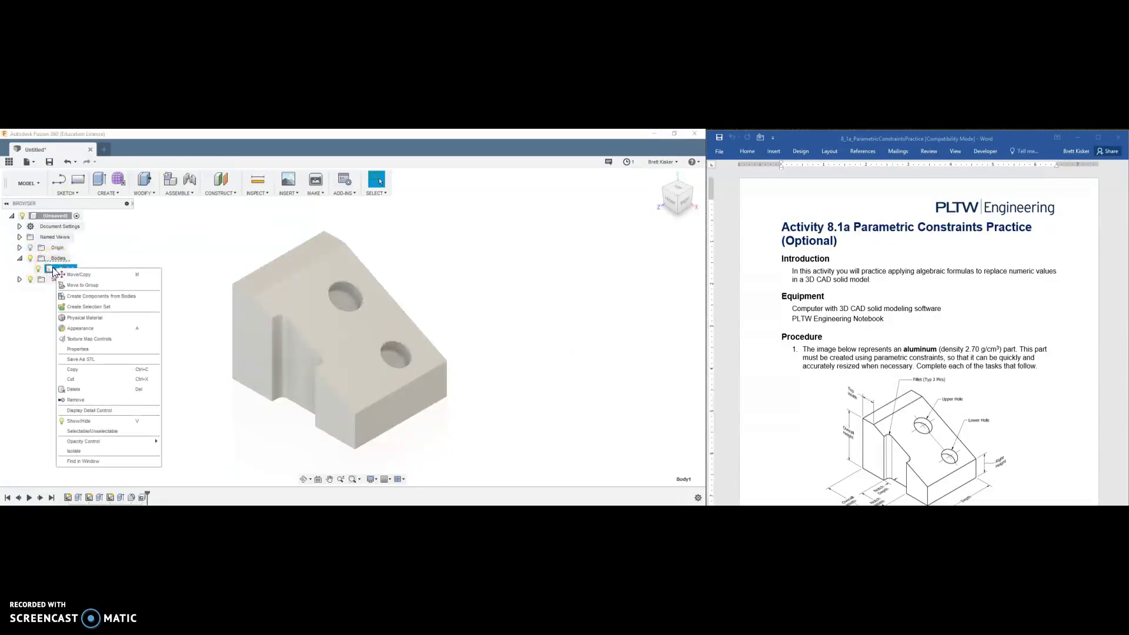
pyautogui.click(88, 350)
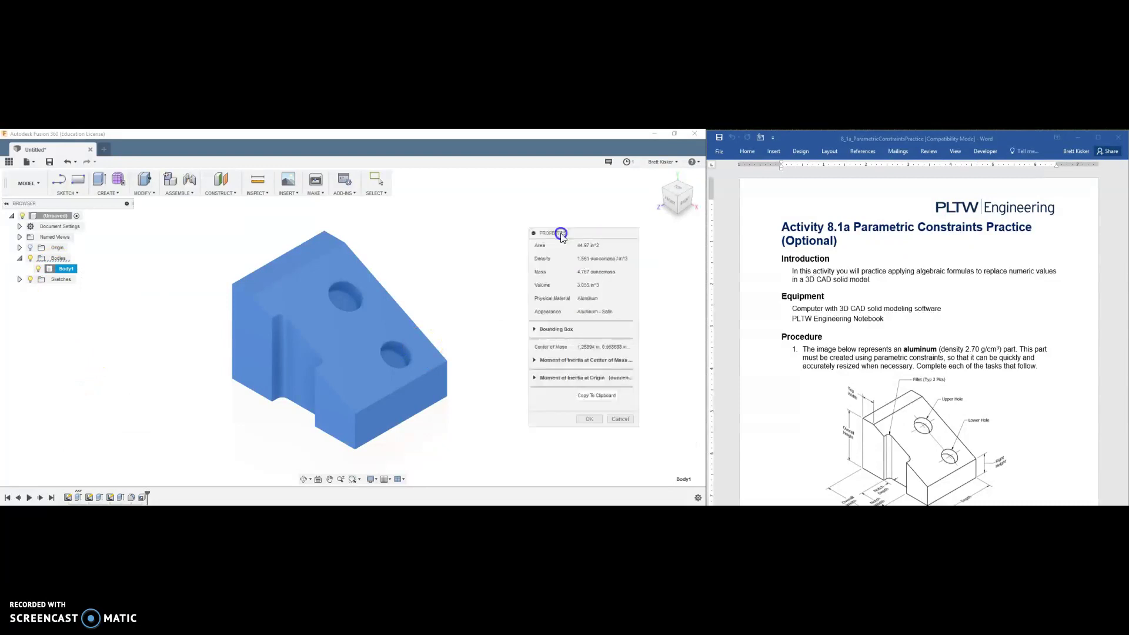
pyautogui.moveTo(558, 233); pyautogui.dragTo(552, 228)
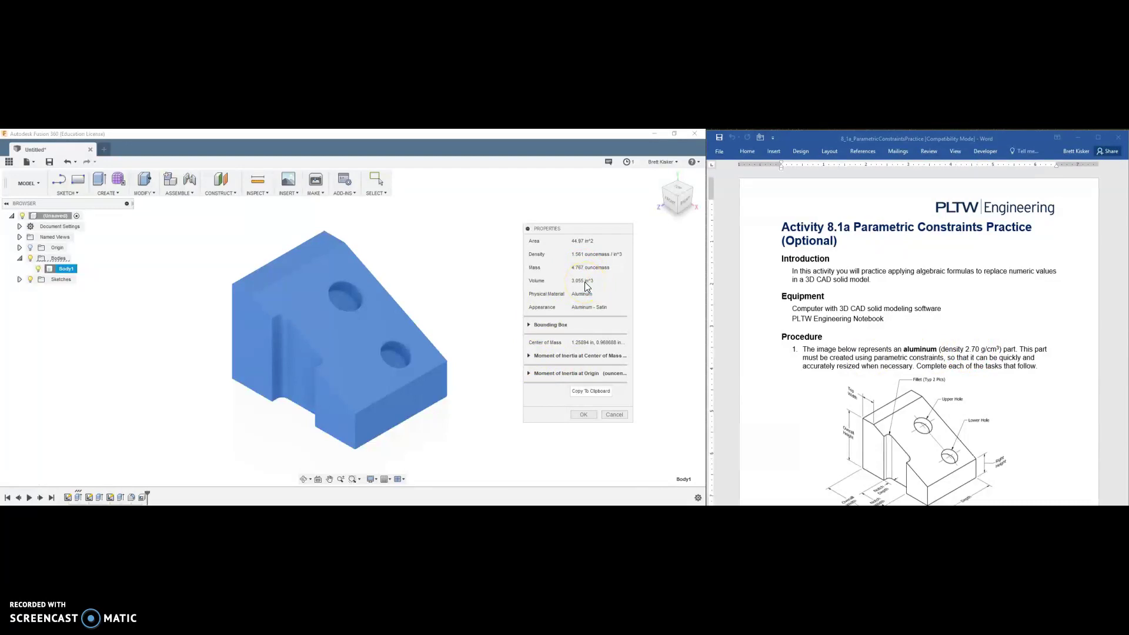
pyautogui.click(573, 413)
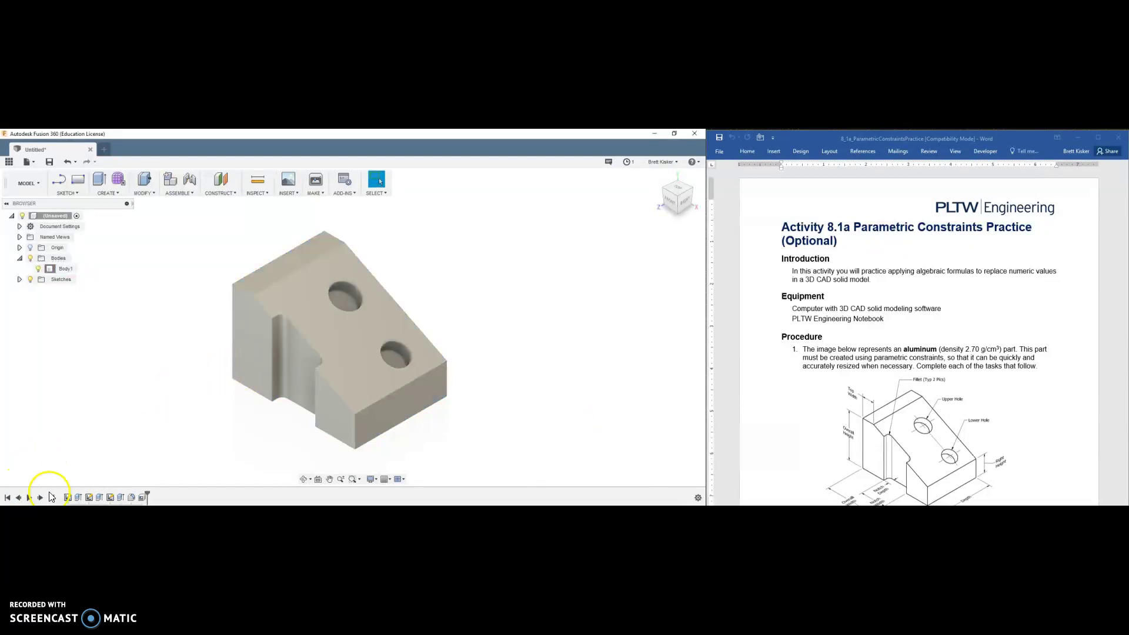
pyautogui.click(108, 419)
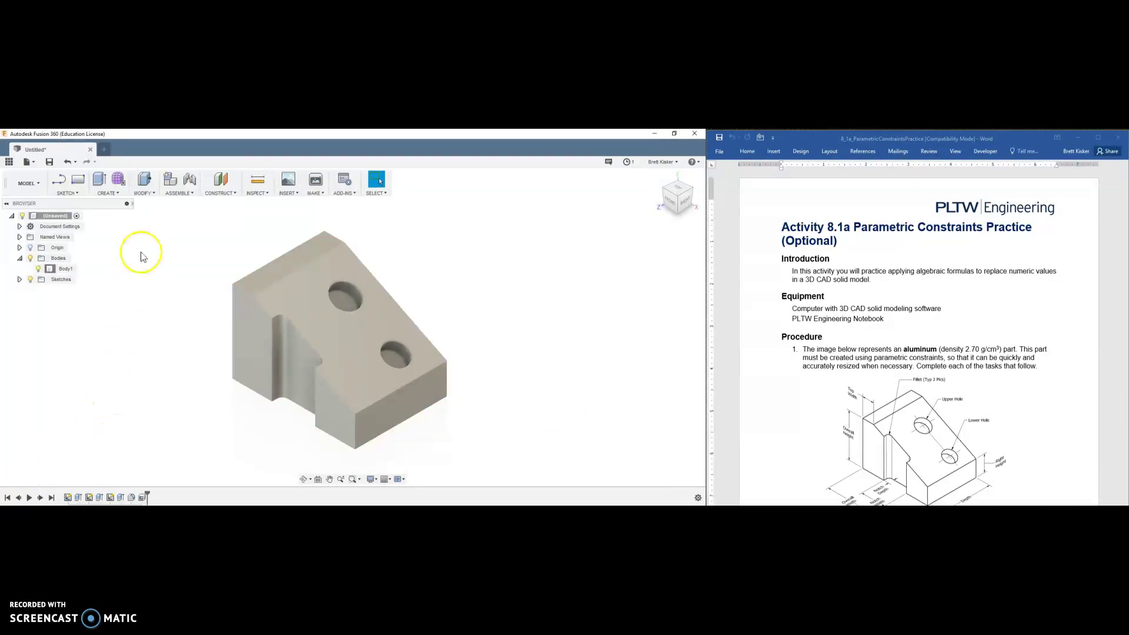
# Step: Set the expression of the overall_height user parameter to 3.5 in and close the parameter list
pyautogui.click(144, 194)
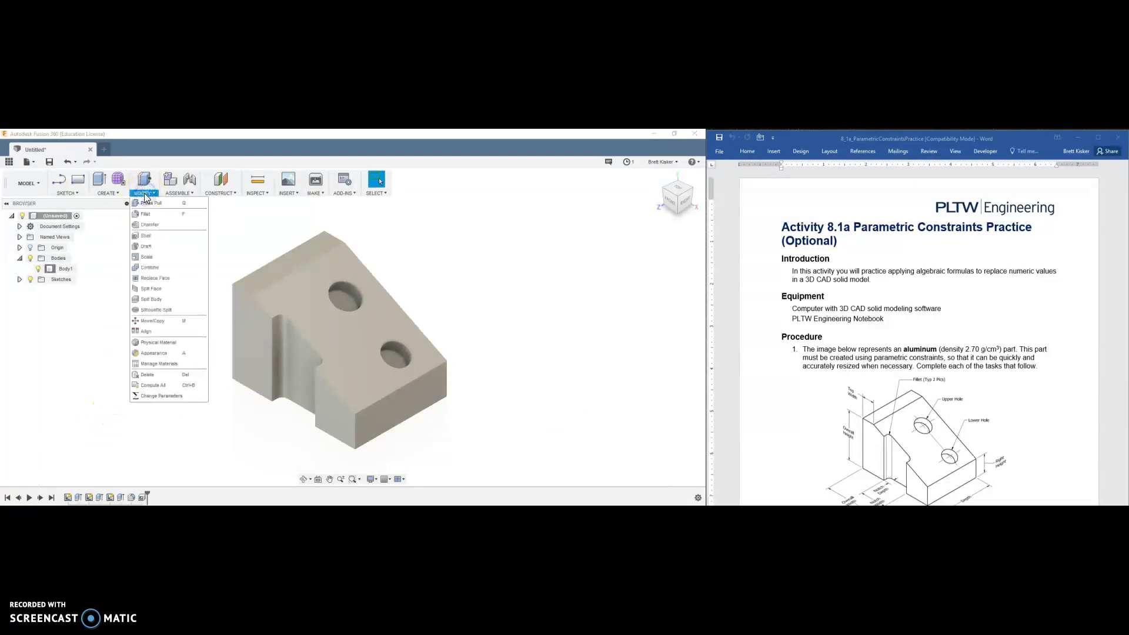
pyautogui.click(151, 401)
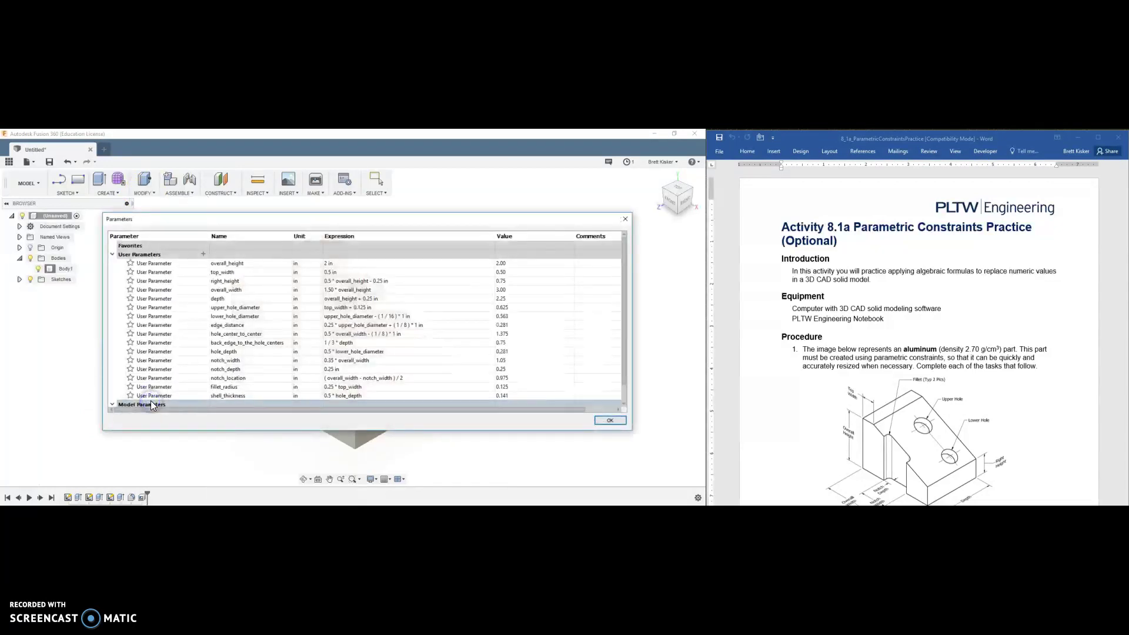
pyautogui.moveTo(250, 220); pyautogui.dragTo(244, 141)
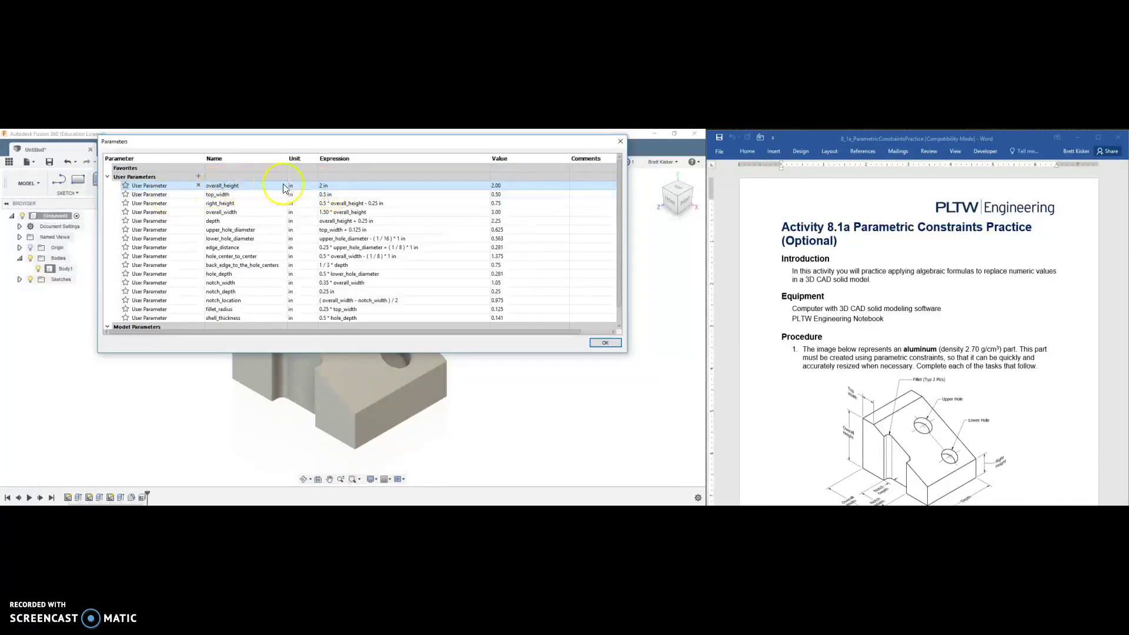
pyautogui.click(327, 203)
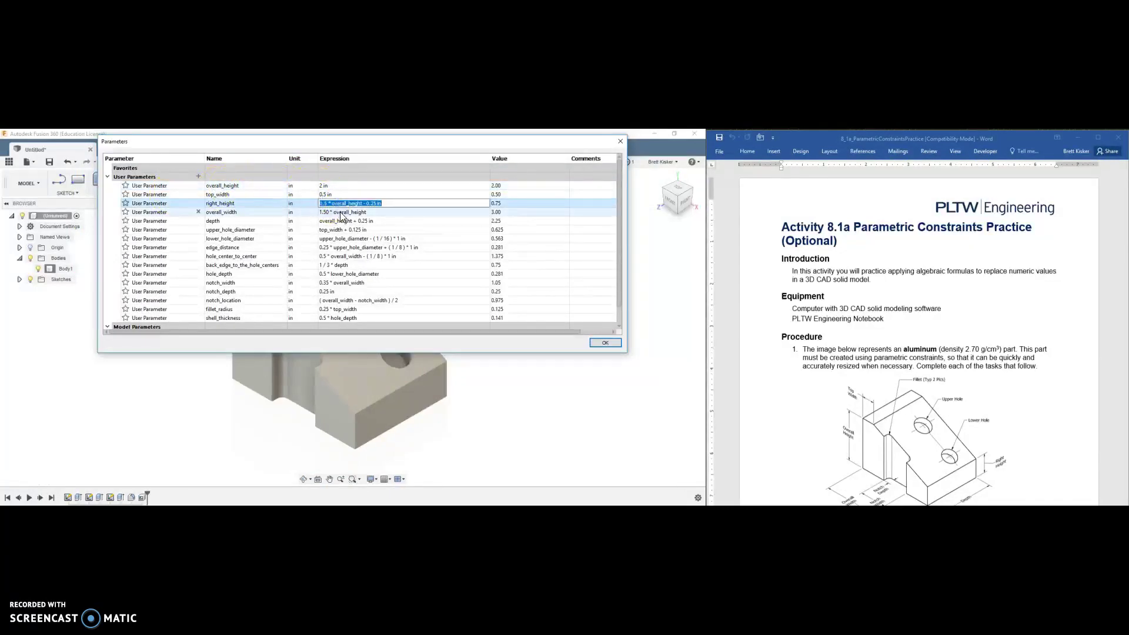
pyautogui.click(341, 220)
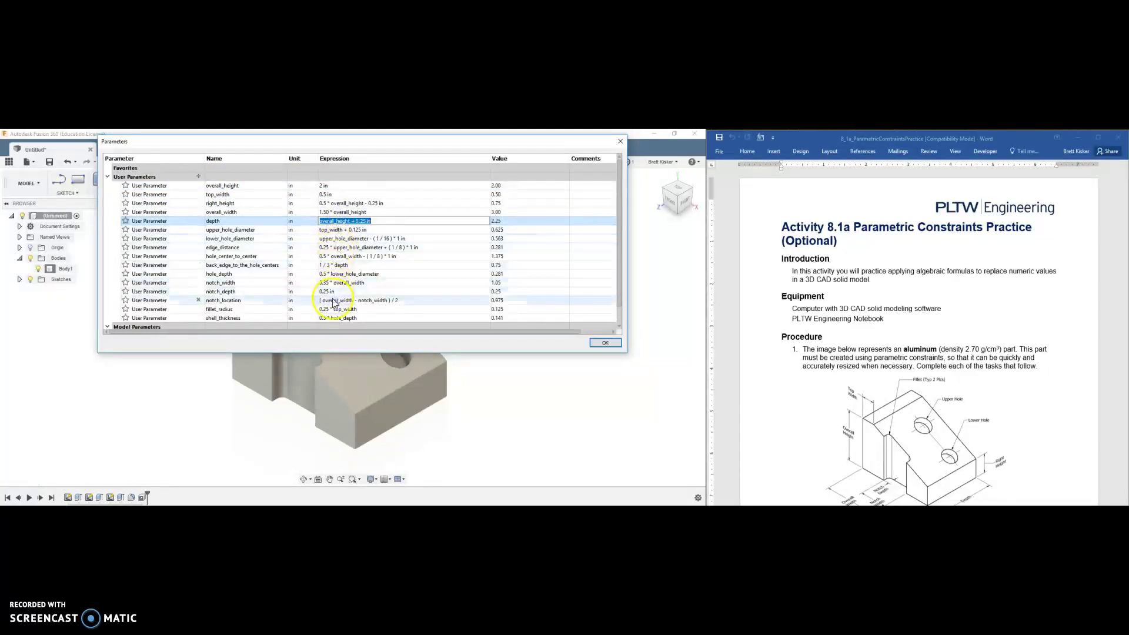
pyautogui.click(324, 184)
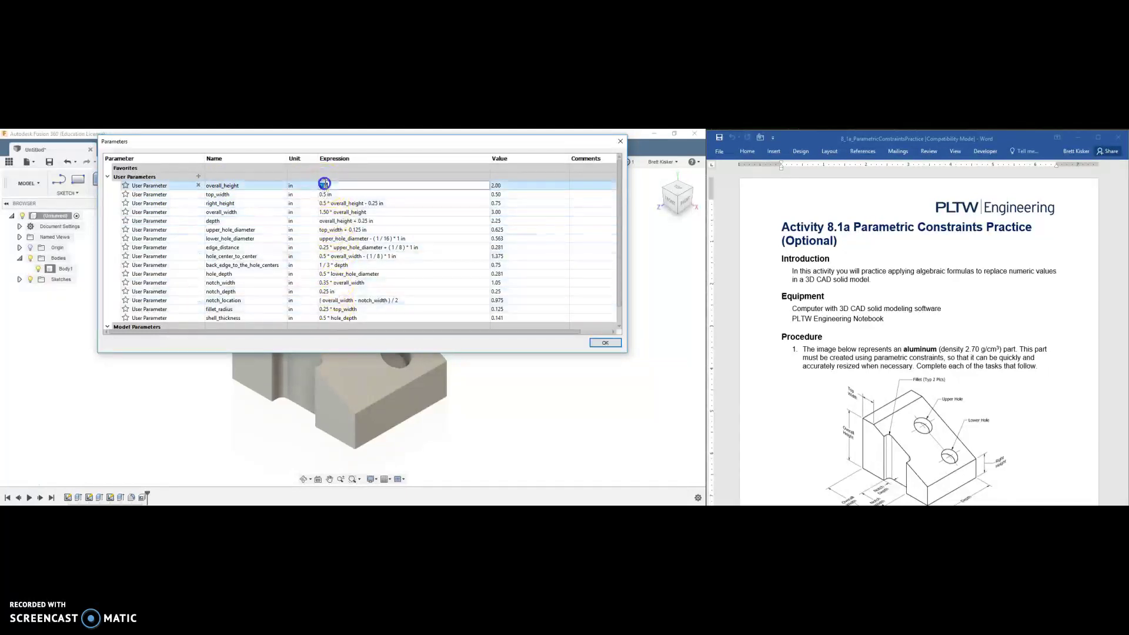
pyautogui.doubleClick(318, 186)
pyautogui.write('3.5')
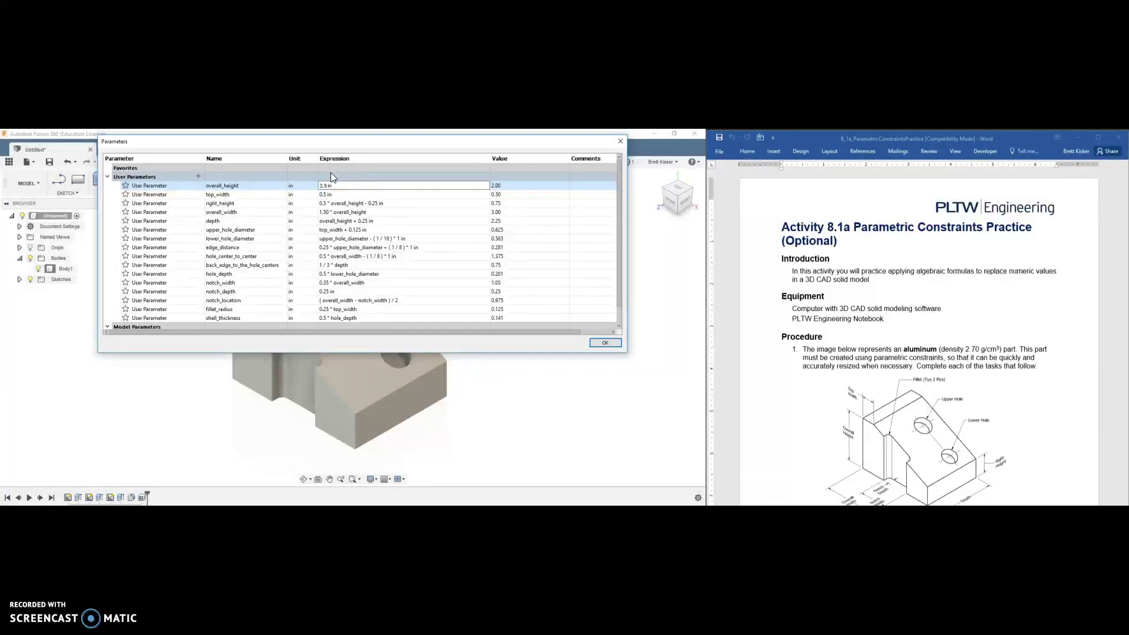
pyautogui.click(619, 141)
# Step: Examine the resized part, checking its two holes, the side notch and the overall proportions
pyautogui.click(557, 226)
pyautogui.scroll(-4, 557, 229)
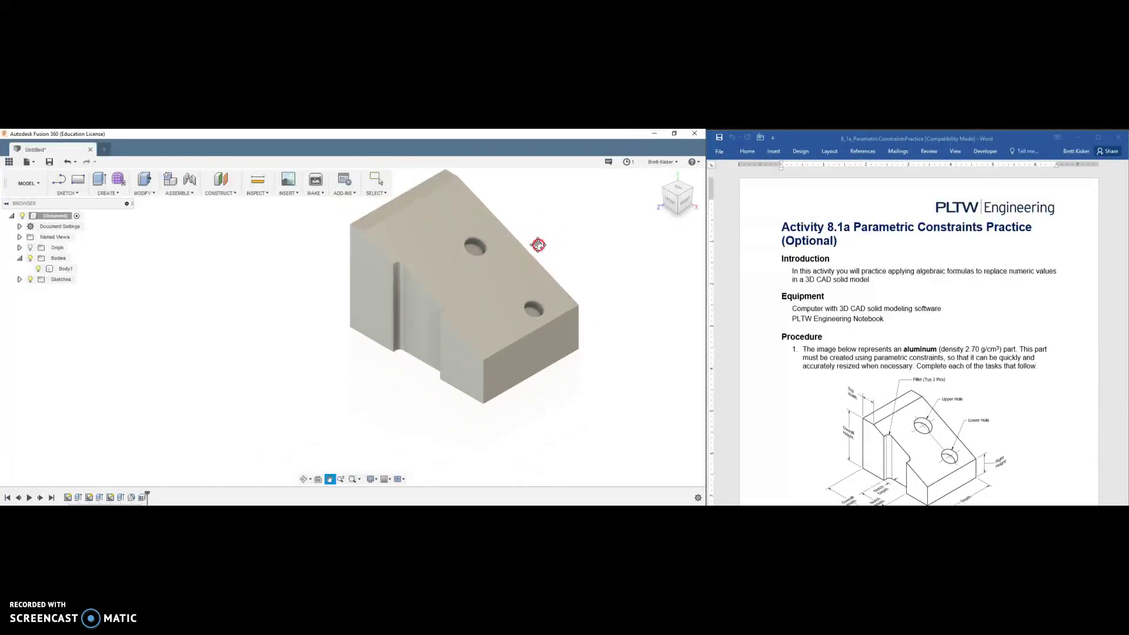
pyautogui.moveTo(537, 245); pyautogui.dragTo(472, 269, button='middle')
pyautogui.click(422, 284)
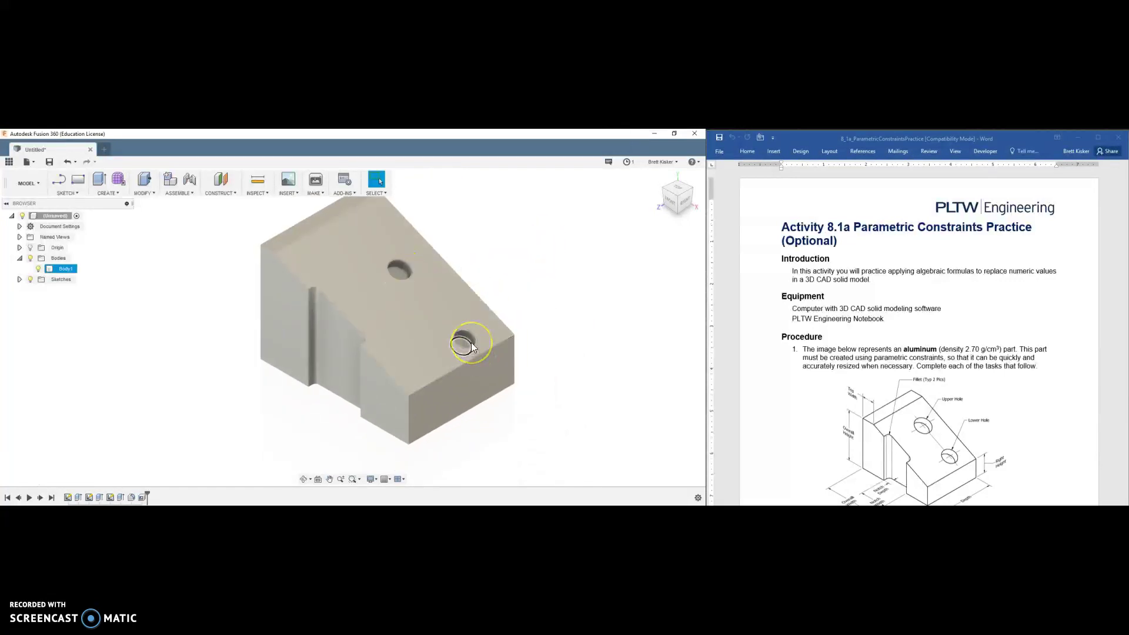
pyautogui.click(397, 270)
pyautogui.click(473, 340)
pyautogui.click(606, 290)
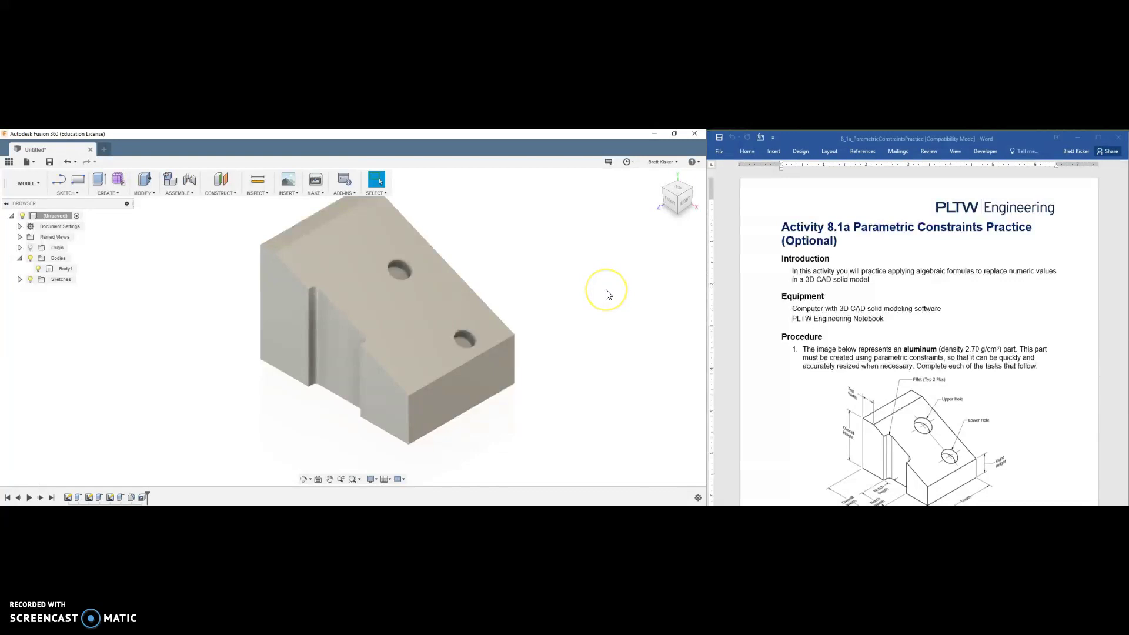
pyautogui.click(504, 335)
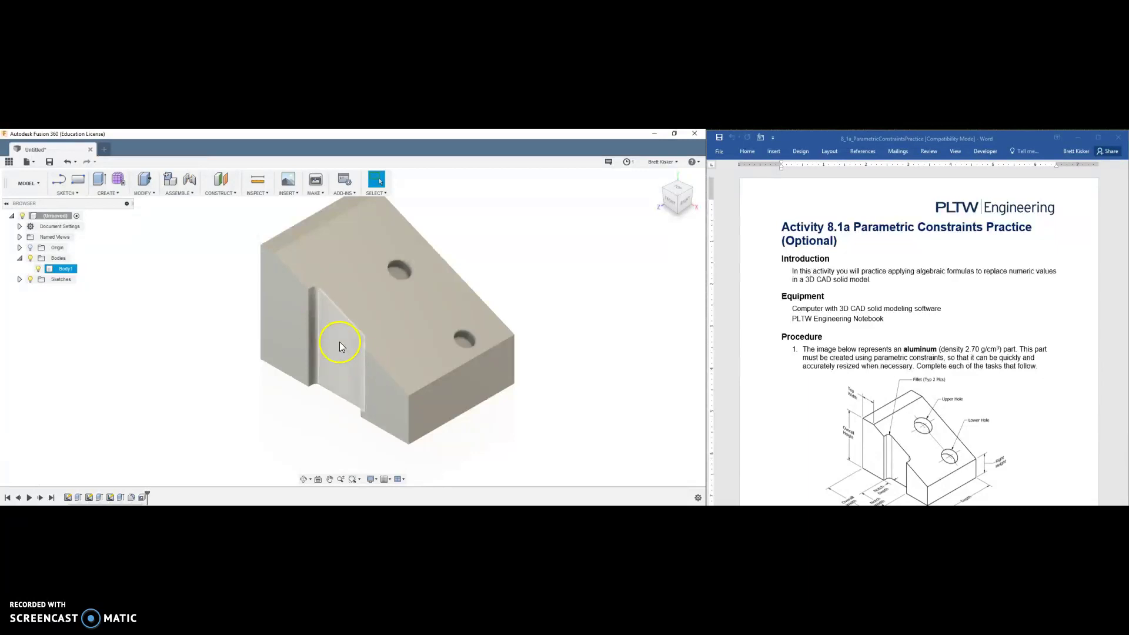
pyautogui.press('Escape')
pyautogui.moveTo(679, 217)
pyautogui.mouseDown()
pyautogui.moveTo(684, 187)
pyautogui.moveTo(680, 219)
pyautogui.moveTo(634, 229)
pyautogui.moveTo(638, 200)
pyautogui.mouseUp()
pyautogui.click(657, 180)
pyautogui.scroll(-3, 559, 265)
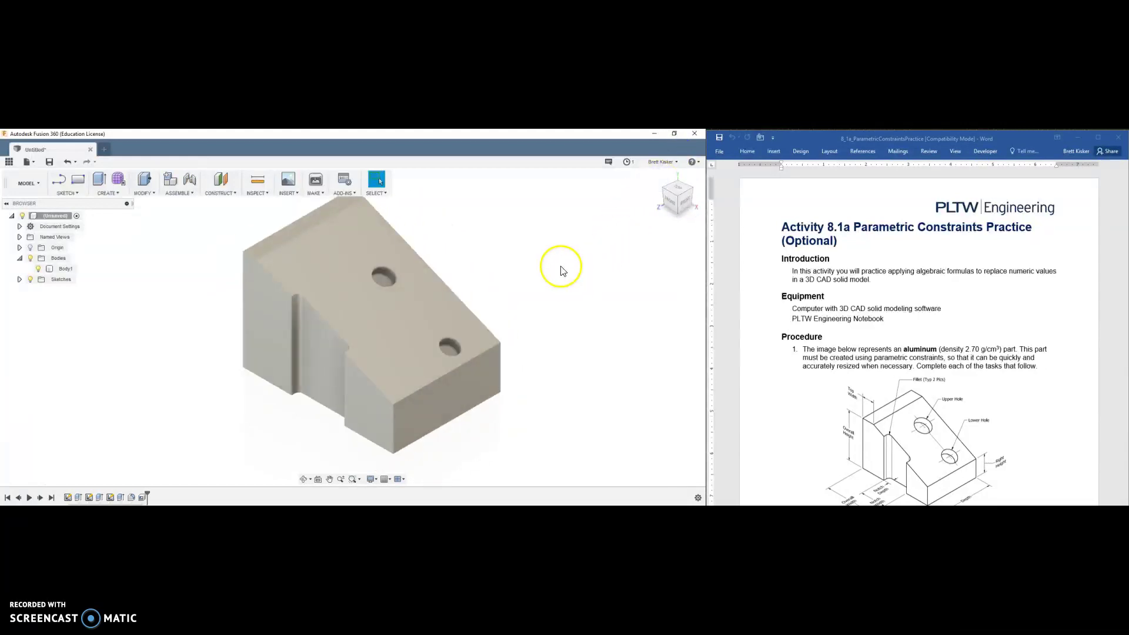
pyautogui.moveTo(554, 274); pyautogui.dragTo(530, 302)
pyautogui.press('Escape')
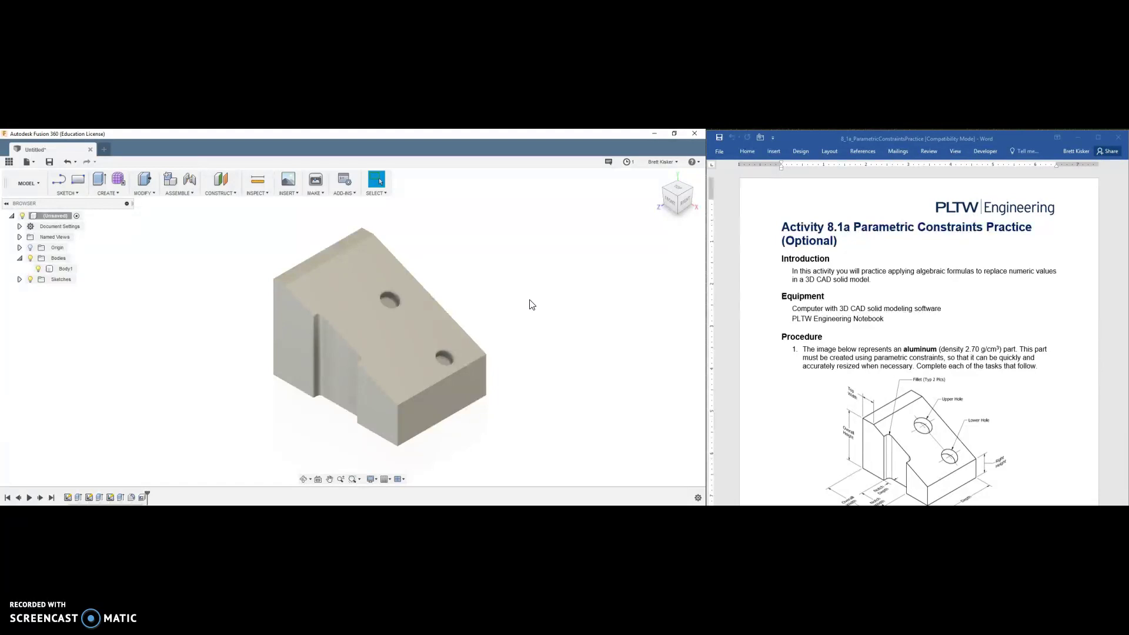
pyautogui.click(137, 344)
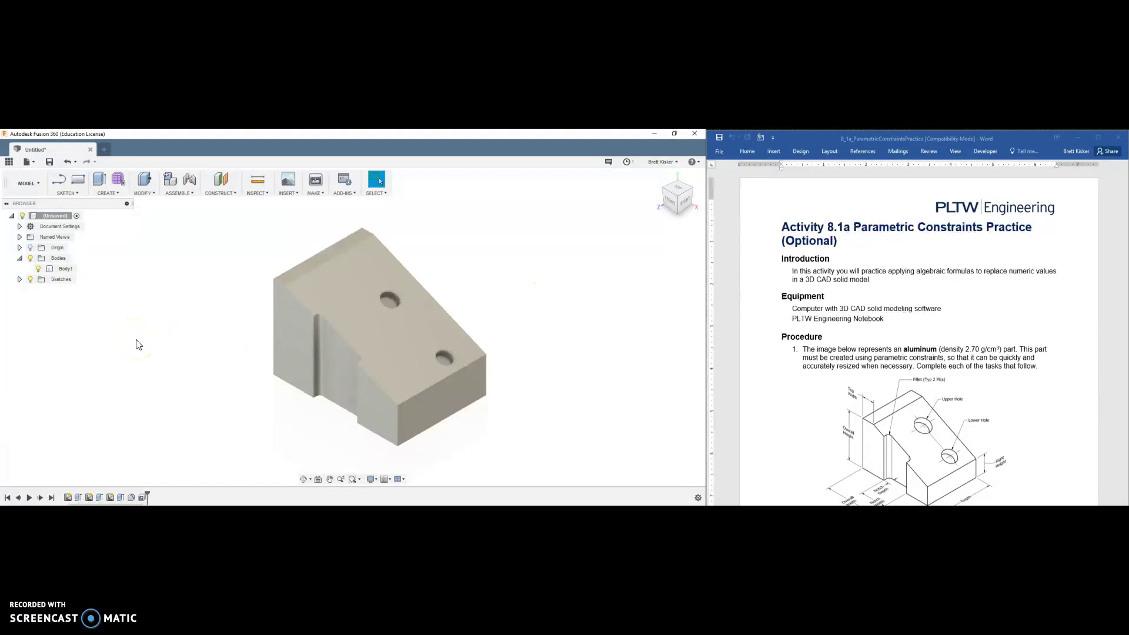